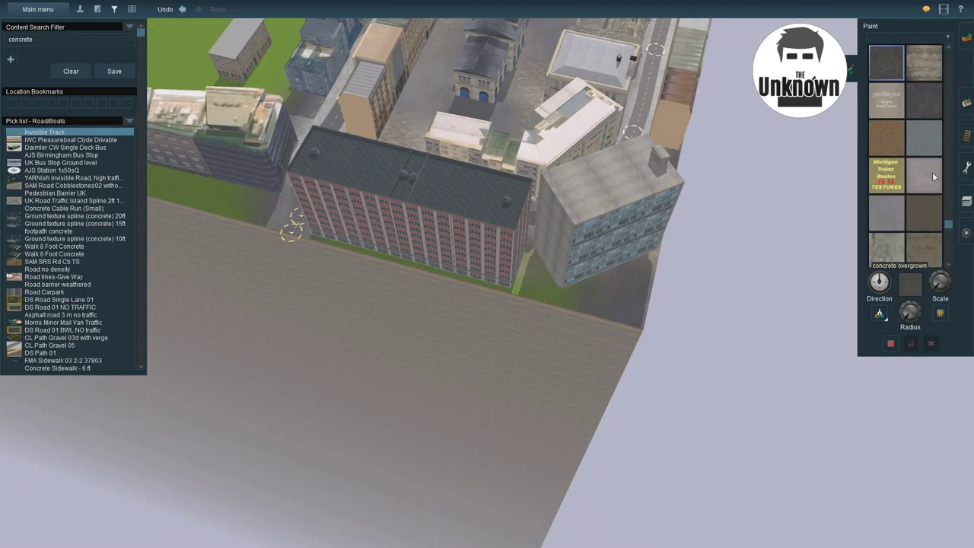
- Pick the darker concrete swatch in the second row of the Paint palette
click(923, 101)
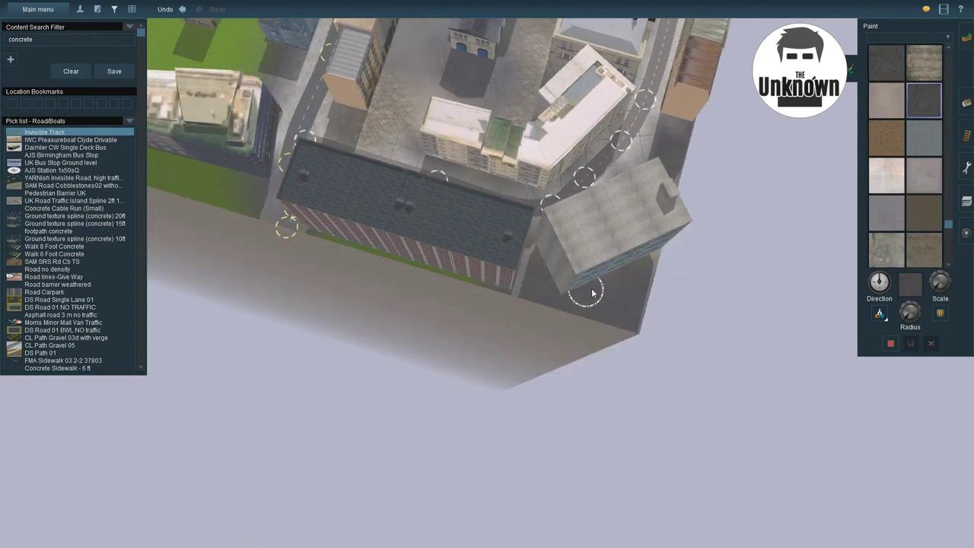
- Orbit the camera down onto the block and close in on the buildings
mouse_move(593, 293)
right_down()
mouse_move(351, 247)
mouse_move(330, 215)
mouse_move(296, 289)
mouse_move(436, 304)
mouse_move(501, 261)
right_up()
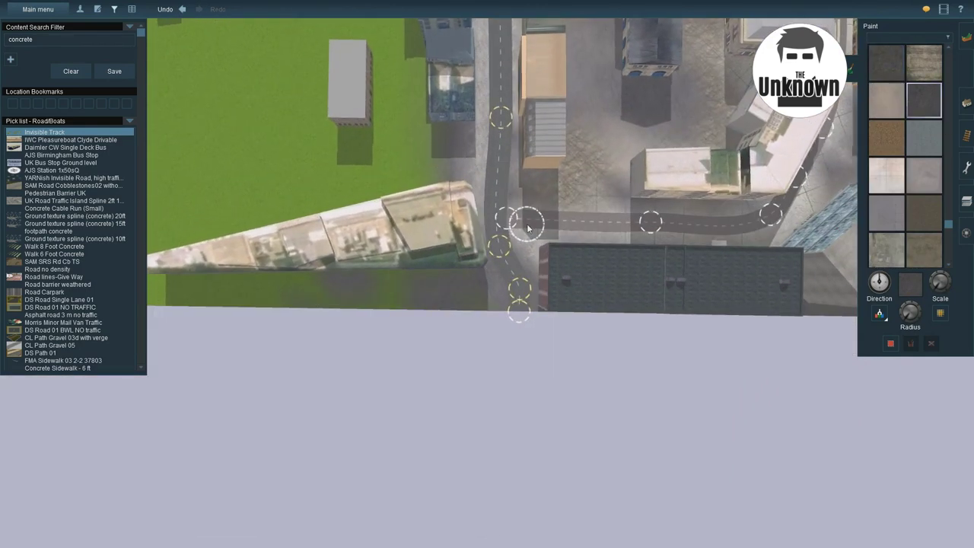
mouse_move(728, 68)
right_down()
mouse_move(515, 196)
mouse_move(435, 127)
mouse_move(587, 246)
mouse_move(530, 356)
right_up()
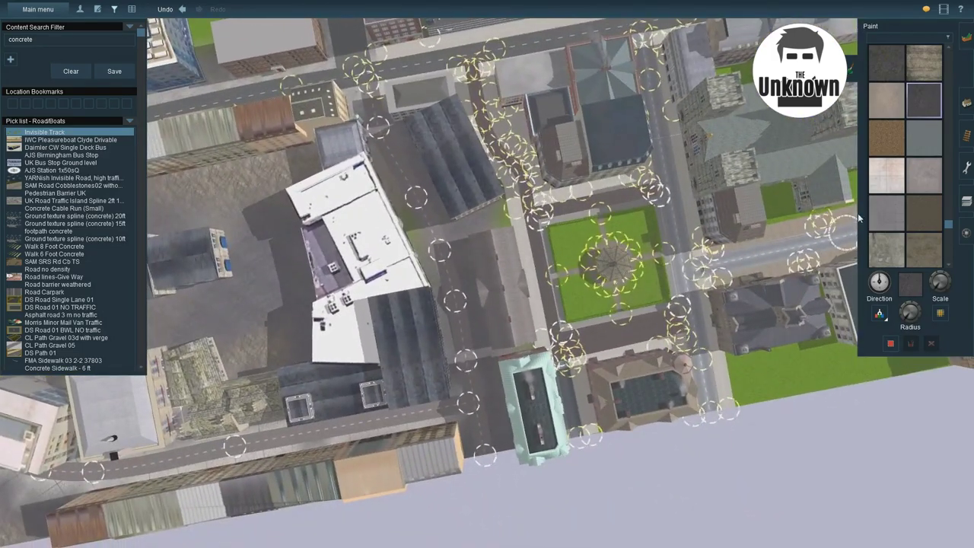
scroll(905, 182, up, 10)
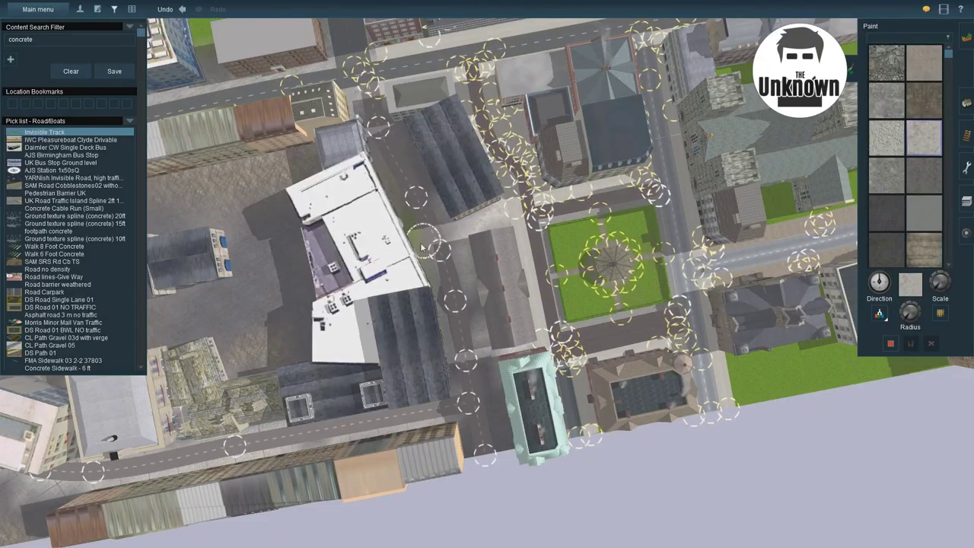
right_drag(422, 248, 449, 253)
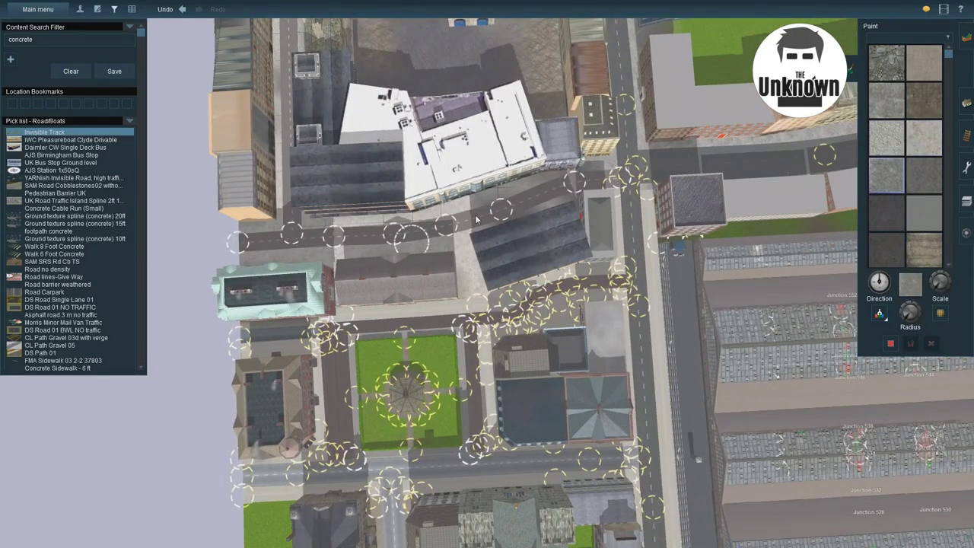
right_drag(555, 179, 477, 205)
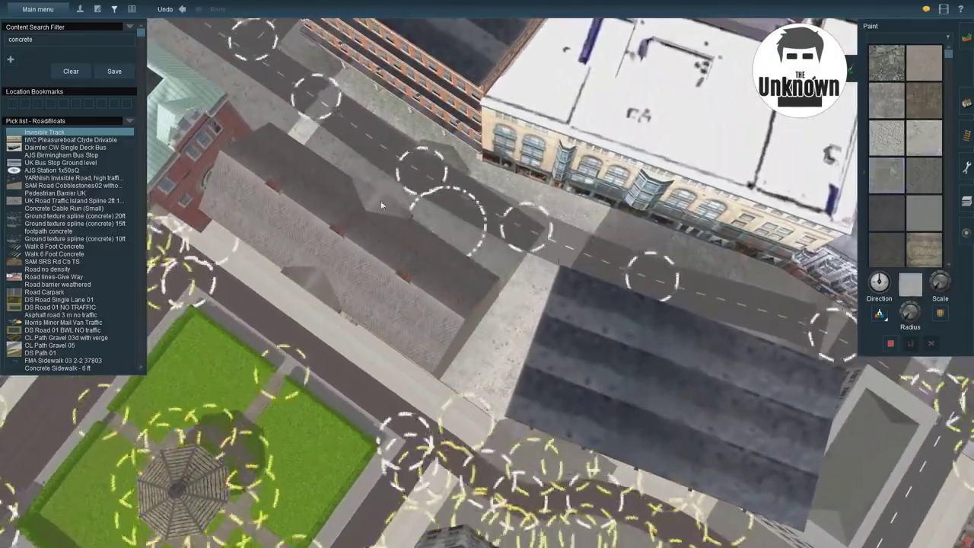
right_drag(785, 243, 900, 291)
- Swing the view over the street until the road runs vertically on screen
scroll(915, 227, down, 5)
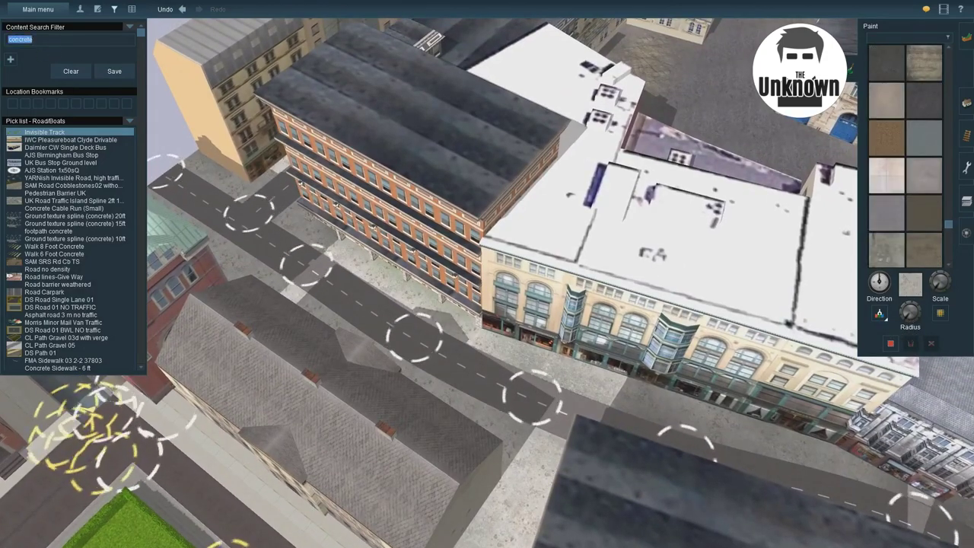
scroll(920, 160, up, 6)
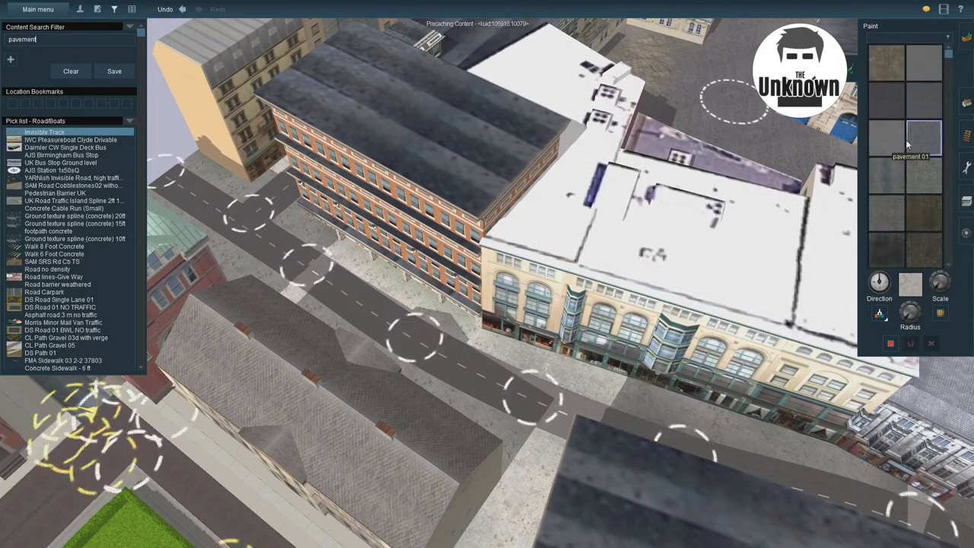
right_drag(804, 170, 384, 346)
right_drag(206, 163, 380, 266)
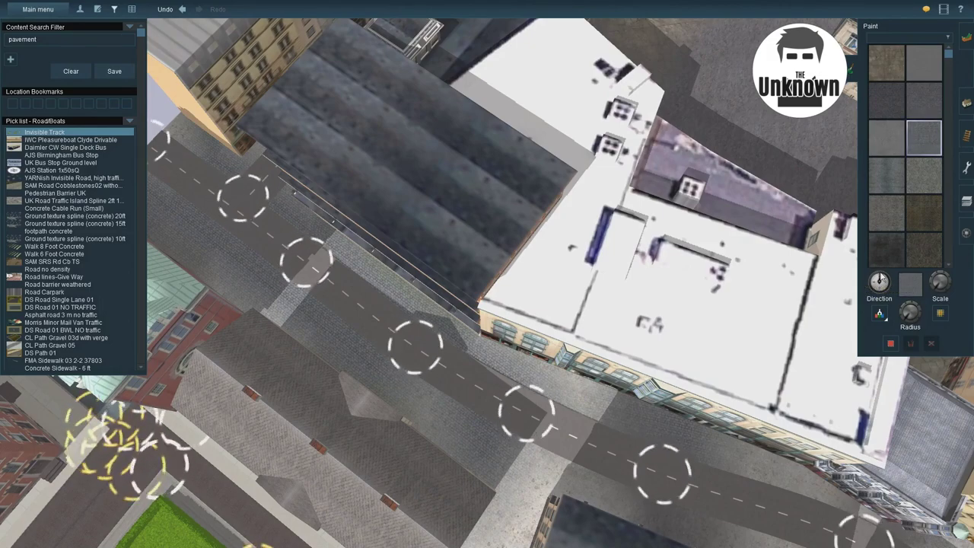
right_drag(613, 404, 664, 256)
mouse_move(787, 201)
right_down()
mouse_move(483, 261)
mouse_move(433, 290)
mouse_move(456, 304)
mouse_move(874, 113)
right_up()
- Use Adjust spline height along the road to read vertex heights of about -0.16 to -0.07 m
click(965, 103)
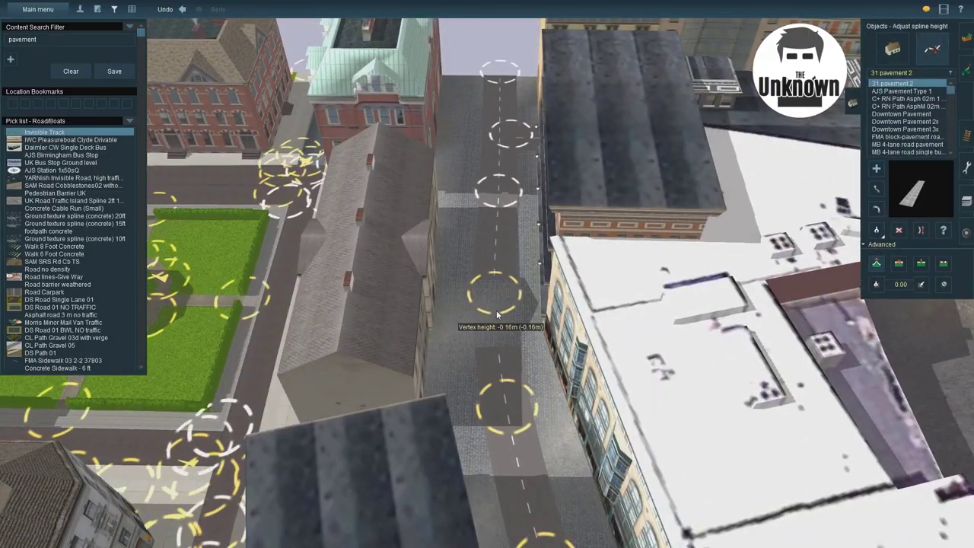
right_drag(515, 143, 512, 379)
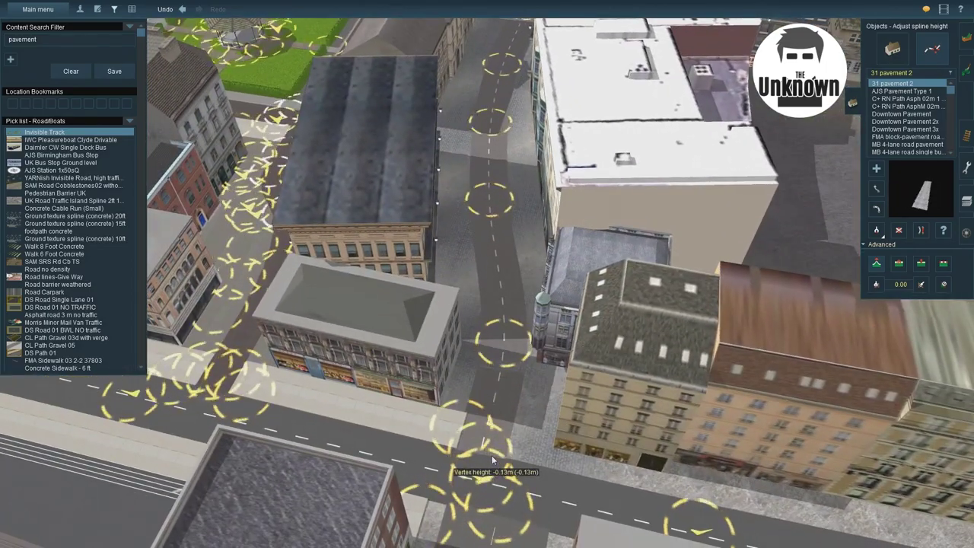
right_drag(493, 457, 432, 175)
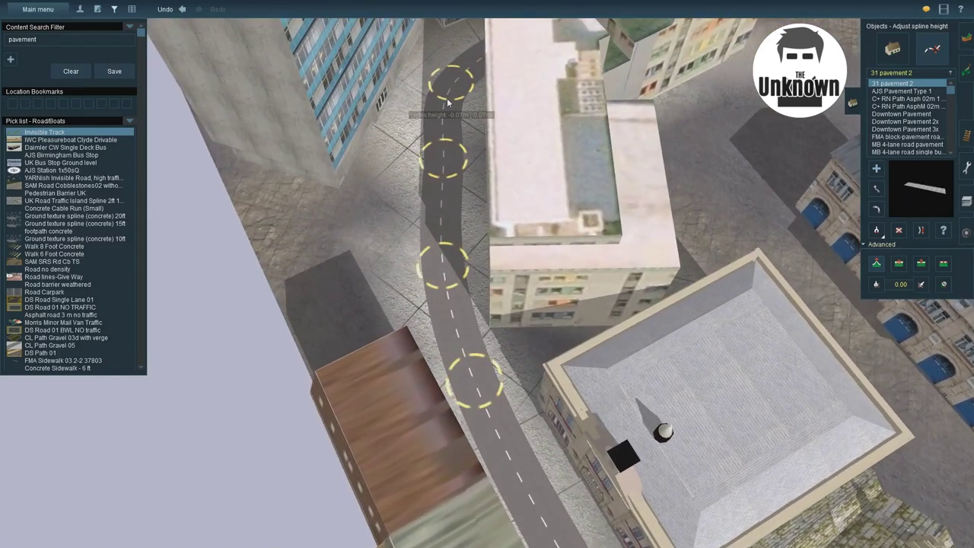
- Back in Paint, try a brown swatch, then pick a darker grey pavement texture
key(F3)
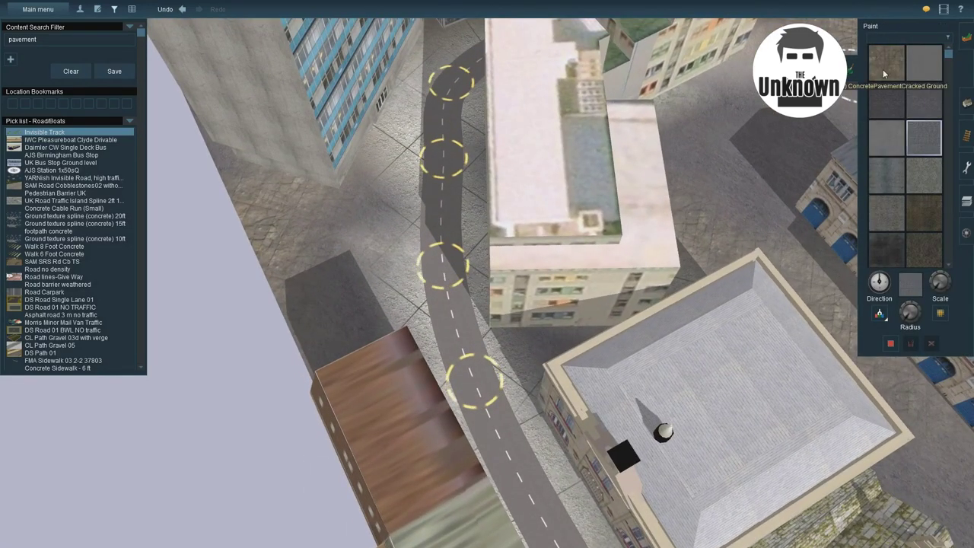
scroll(896, 178, down, 1)
click(924, 211)
mouse_move(745, 289)
right_down()
mouse_move(564, 311)
mouse_move(717, 355)
mouse_move(799, 319)
right_up()
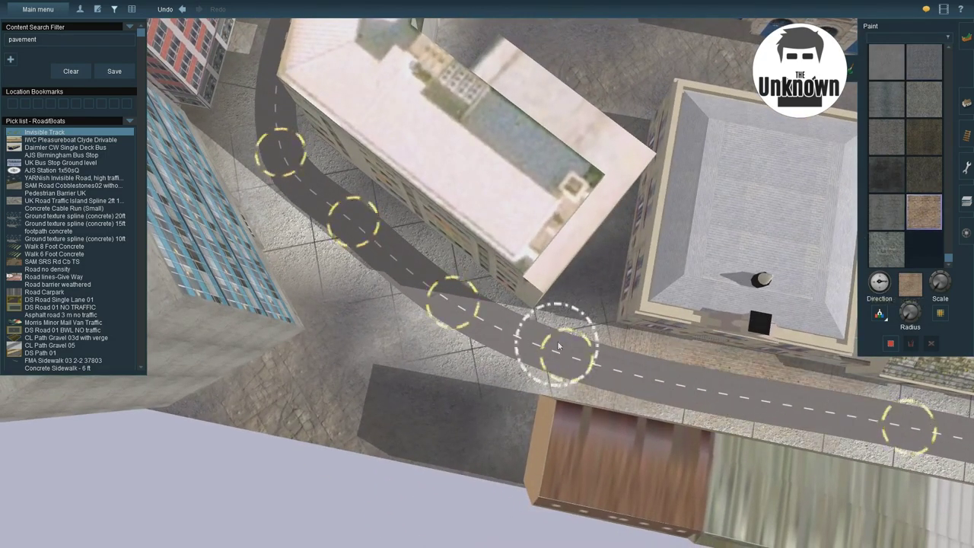
right_drag(558, 344, 639, 294)
click(886, 173)
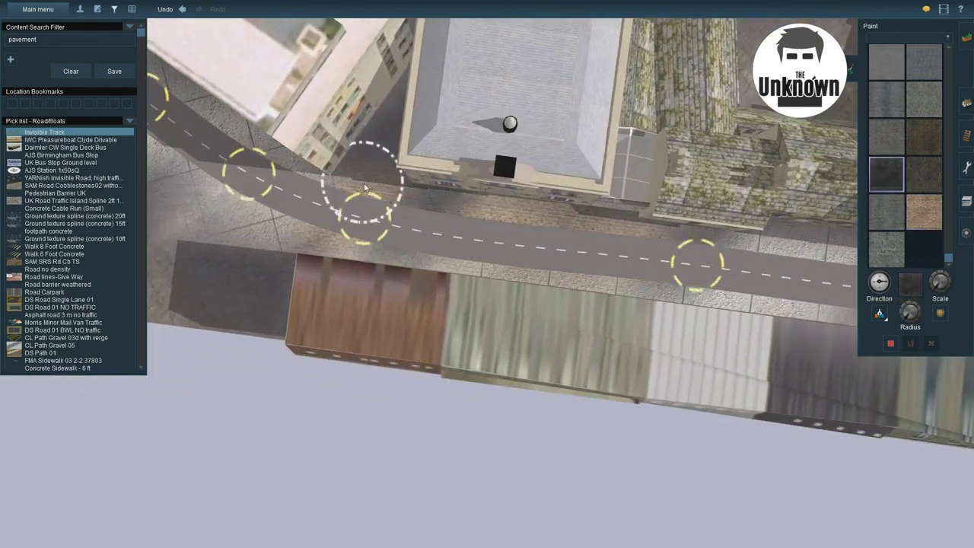
- Follow the winding road to the tall buildings and switch to spline height adjustment
mouse_move(365, 188)
right_down()
mouse_move(685, 294)
mouse_move(543, 294)
mouse_move(608, 353)
right_up()
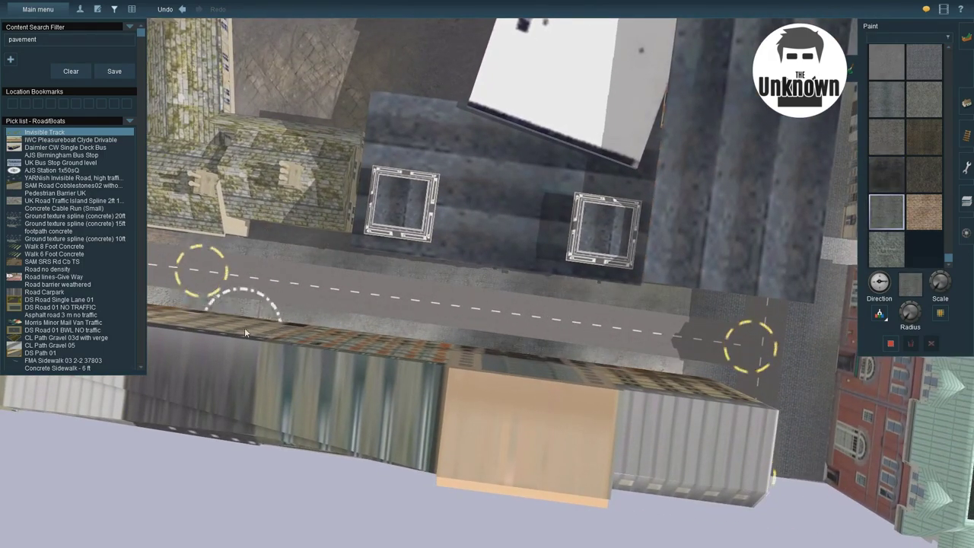
mouse_move(228, 329)
right_down()
mouse_move(466, 242)
mouse_move(473, 260)
right_up()
mouse_move(329, 204)
right_down()
mouse_move(422, 241)
mouse_move(581, 262)
right_up()
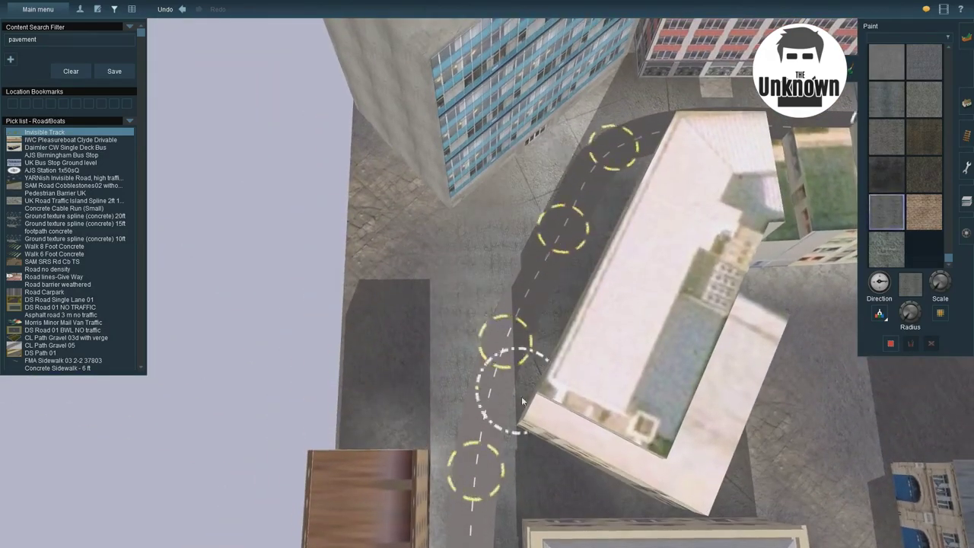
mouse_move(648, 113)
right_down()
mouse_move(600, 212)
mouse_move(473, 145)
mouse_move(296, 281)
mouse_move(810, 211)
mouse_move(218, 347)
right_up()
key(F4)
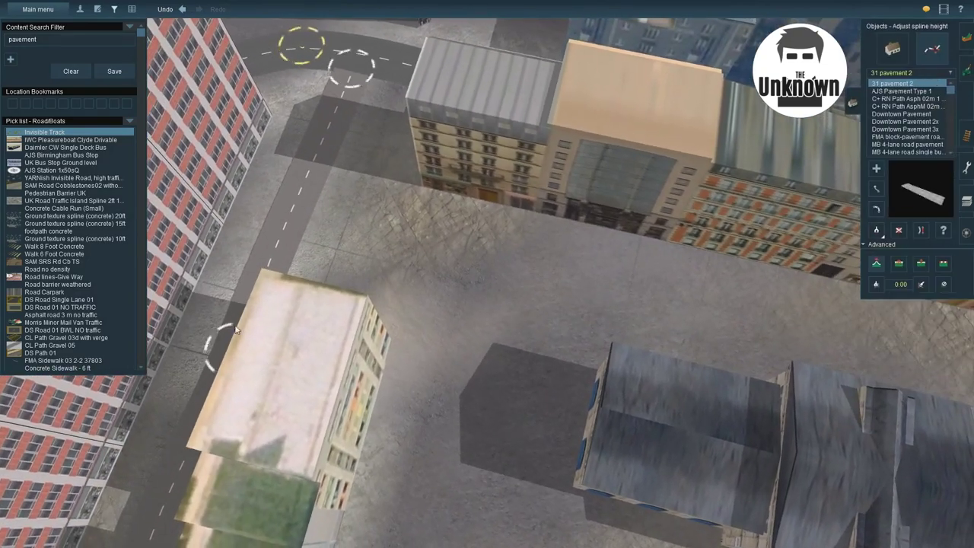
mouse_move(350, 82)
right_down()
mouse_move(496, 216)
mouse_move(464, 300)
mouse_move(415, 261)
mouse_move(399, 202)
mouse_move(380, 199)
mouse_move(360, 285)
mouse_move(515, 228)
mouse_move(837, 159)
right_up()
- Return to ground painting and tilt the view down onto the street
key(F2)
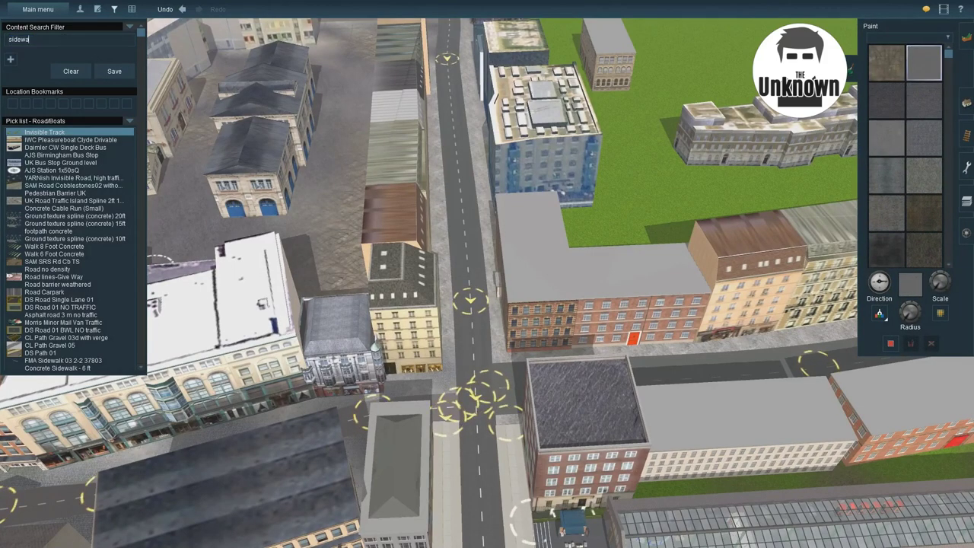
text(k)
right_drag(738, 149, 440, 291)
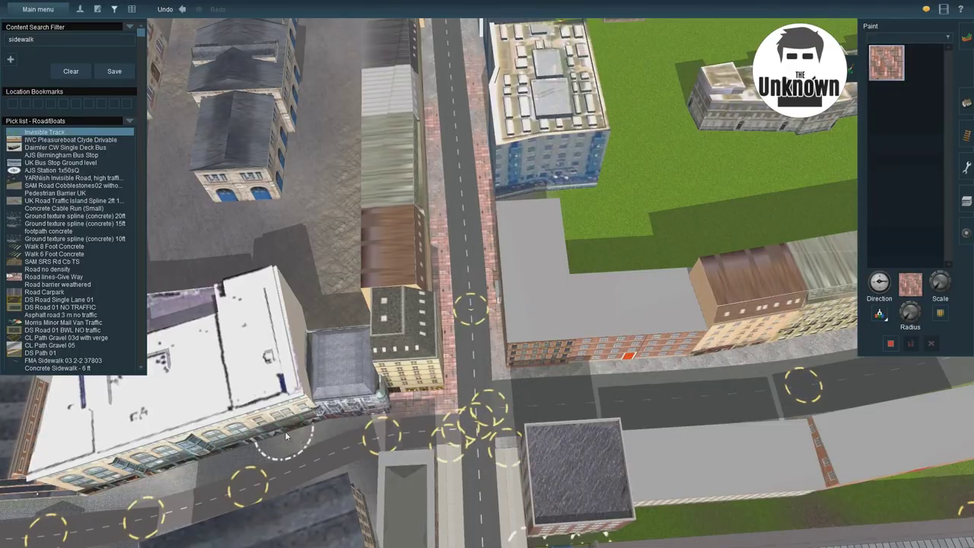
right_drag(308, 431, 400, 275)
scroll(636, 268, up, 3)
scroll(652, 250, up, 3)
scroll(652, 249, down, 5)
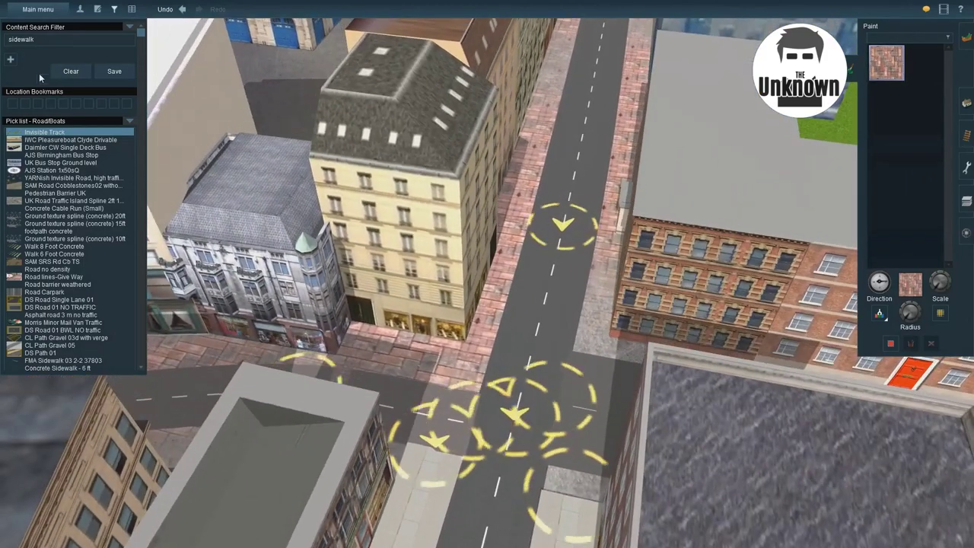
- Paint a brick sidewalk strip across the grass, then repaint it with towpath grass
click(6, 38)
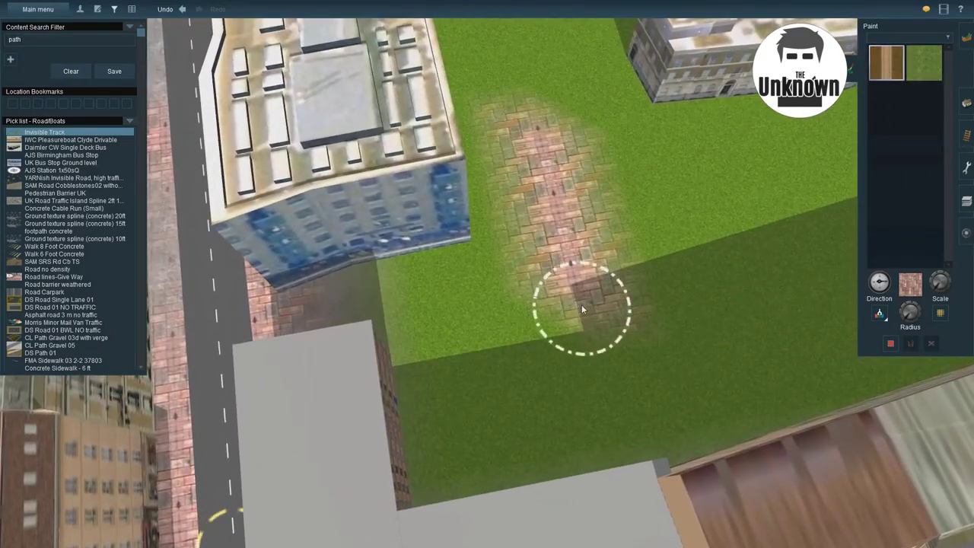
mouse_move(581, 308)
mouse_down()
mouse_move(723, 280)
mouse_move(580, 160)
mouse_up()
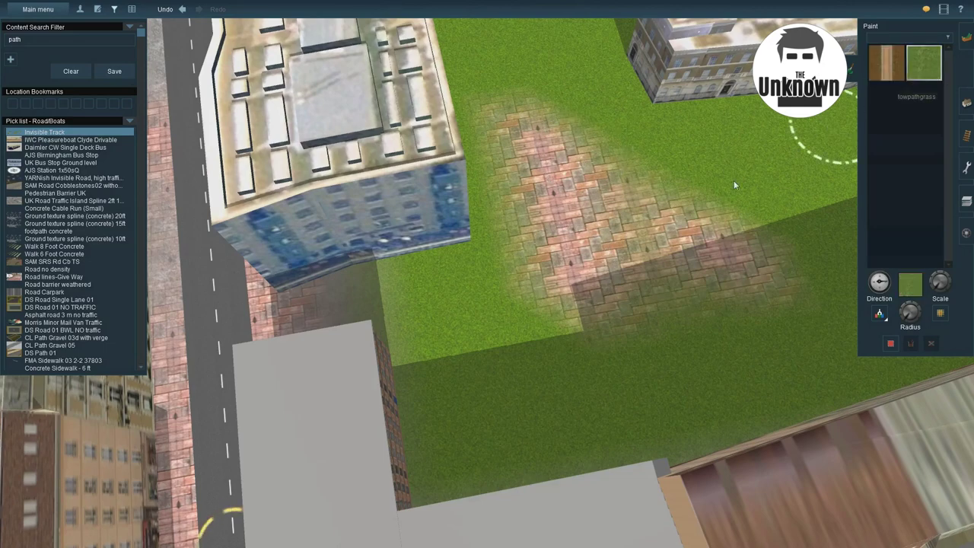
mouse_move(673, 209)
mouse_down()
mouse_move(664, 267)
mouse_move(534, 221)
mouse_move(611, 254)
mouse_up()
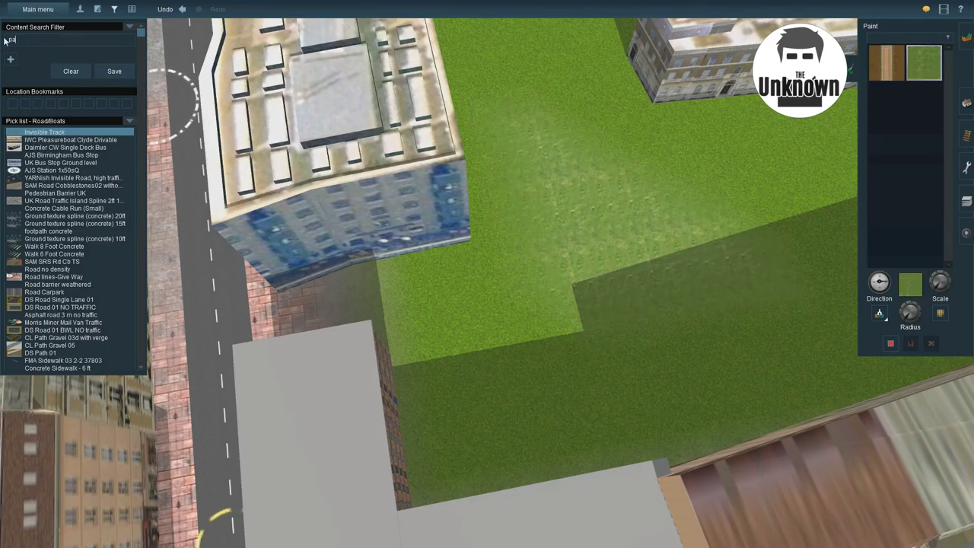
- Filter the textures for pavement and select a grey pavement swatch
key(Return)
click(886, 213)
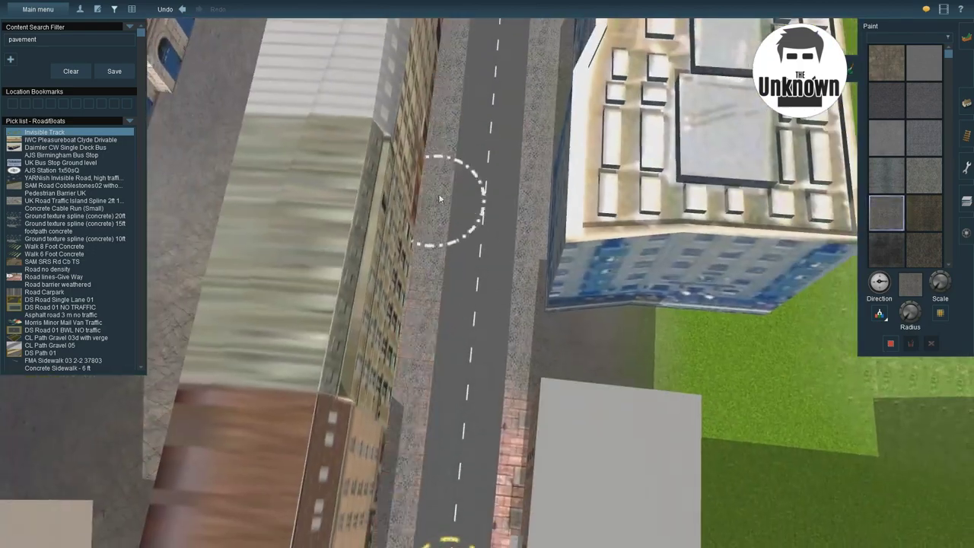
mouse_move(439, 195)
right_down()
mouse_move(463, 326)
mouse_move(228, 325)
mouse_move(336, 261)
right_up()
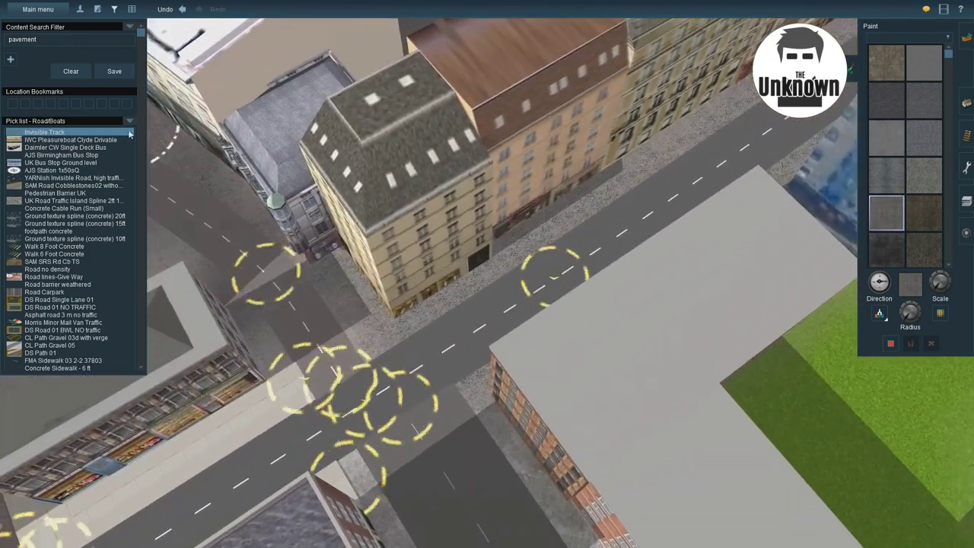
- In Add spline, try the AJS Pavement Type 1 and Downtown Pavement splines
key(F5)
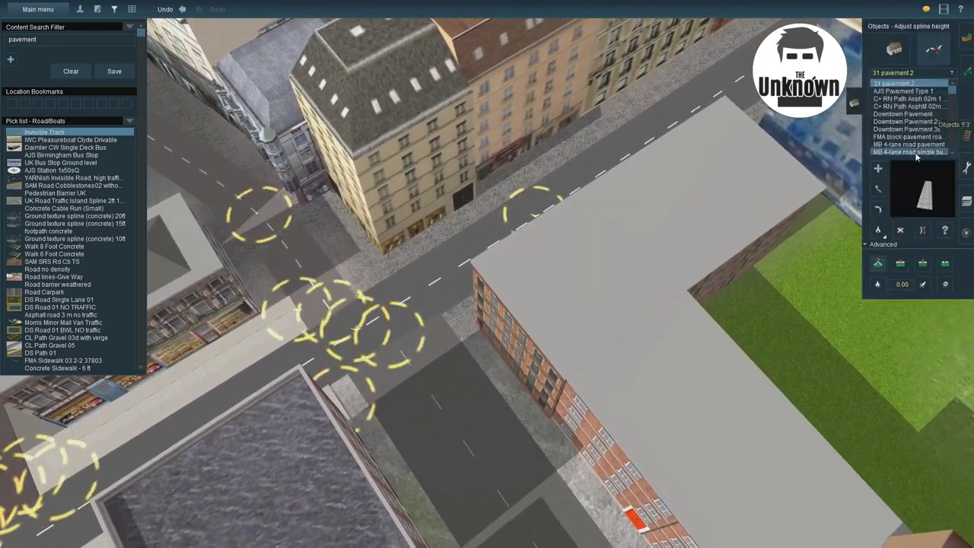
click(876, 168)
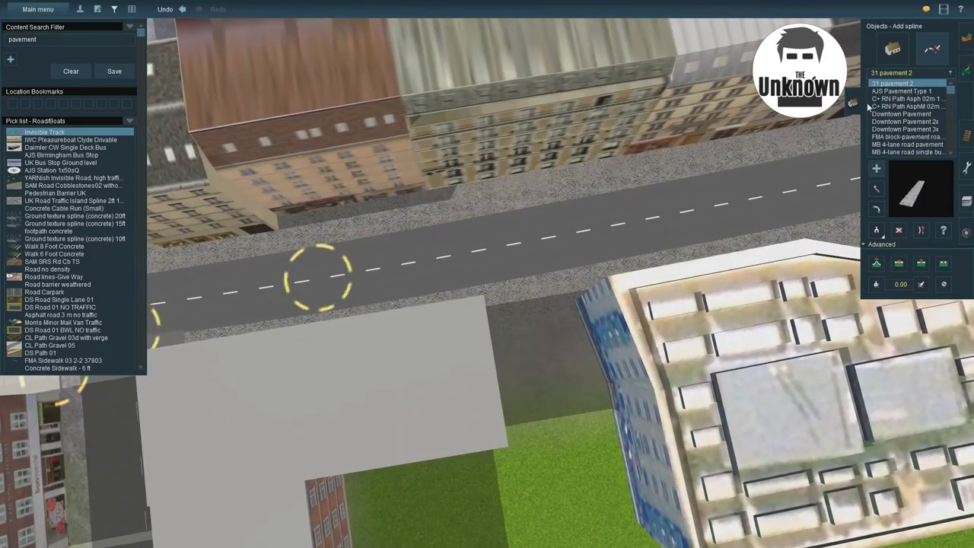
click(902, 91)
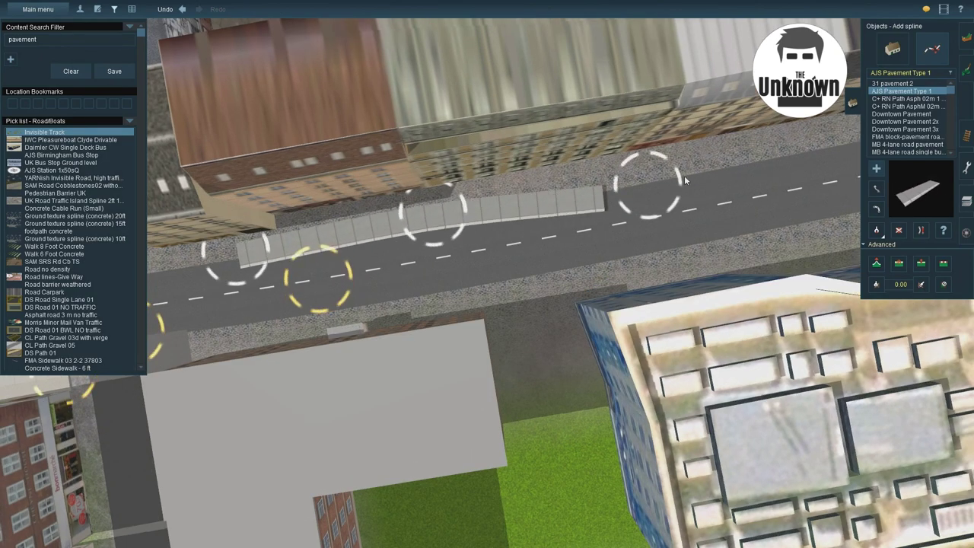
right_drag(714, 157, 578, 274)
click(876, 190)
click(901, 113)
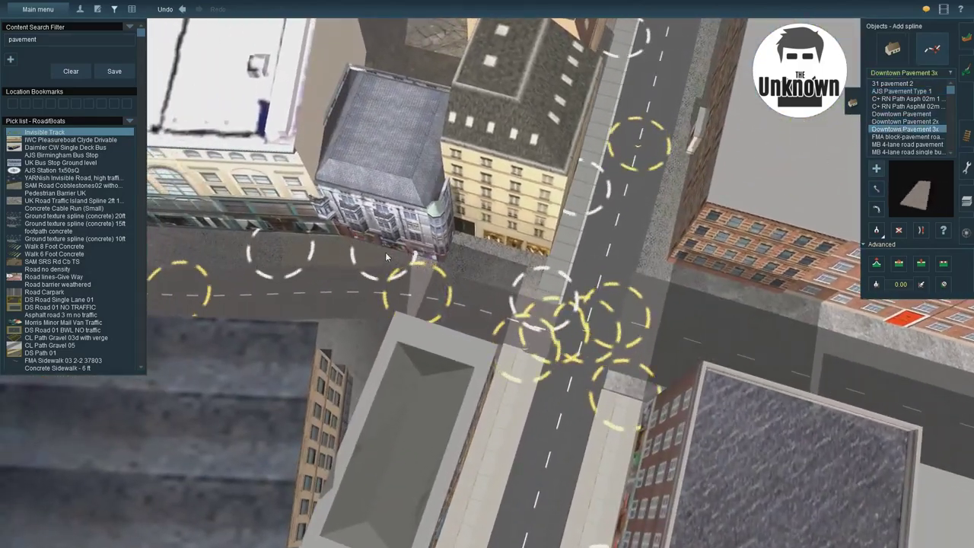
click(905, 136)
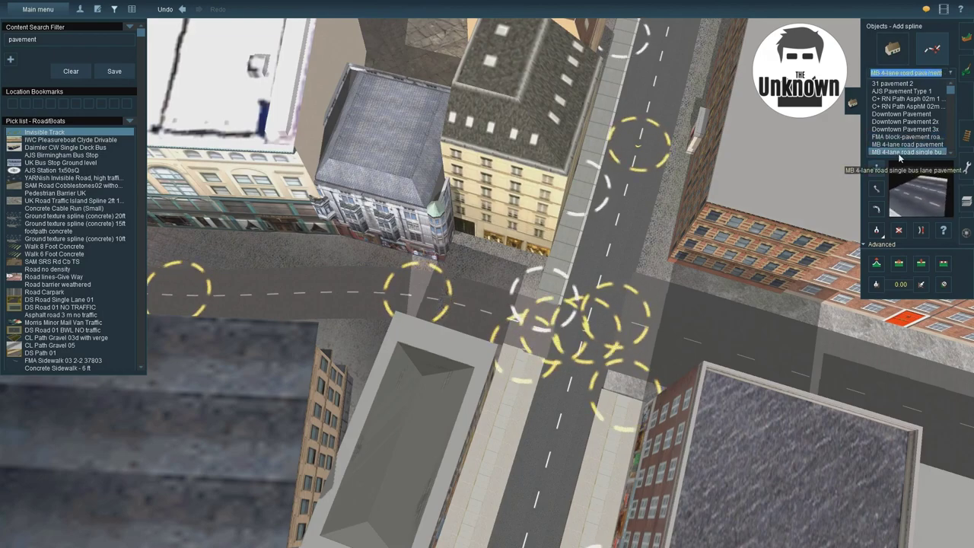
scroll(909, 140, down, 1)
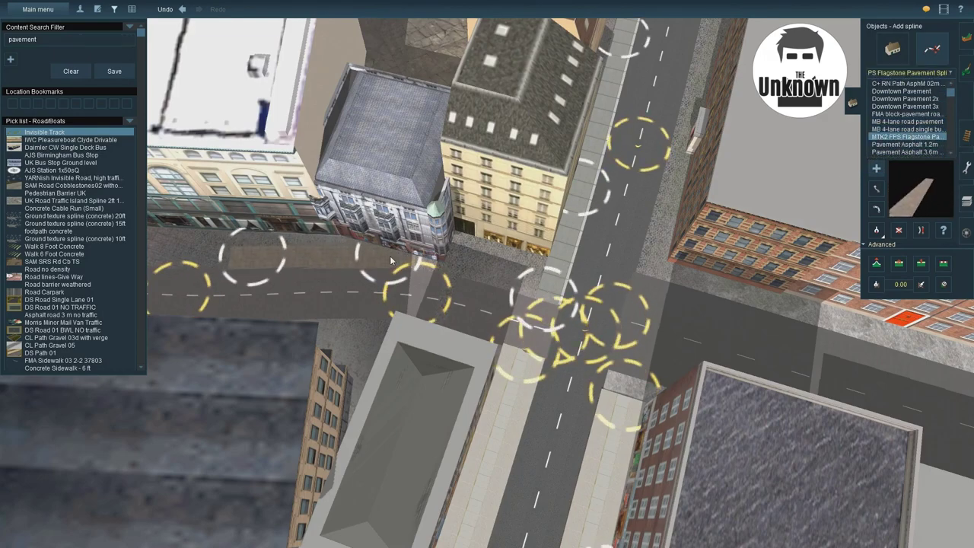
- Lay a Pavement Asphalt strip along the building frontage at another crossing
right_drag(677, 293, 430, 269)
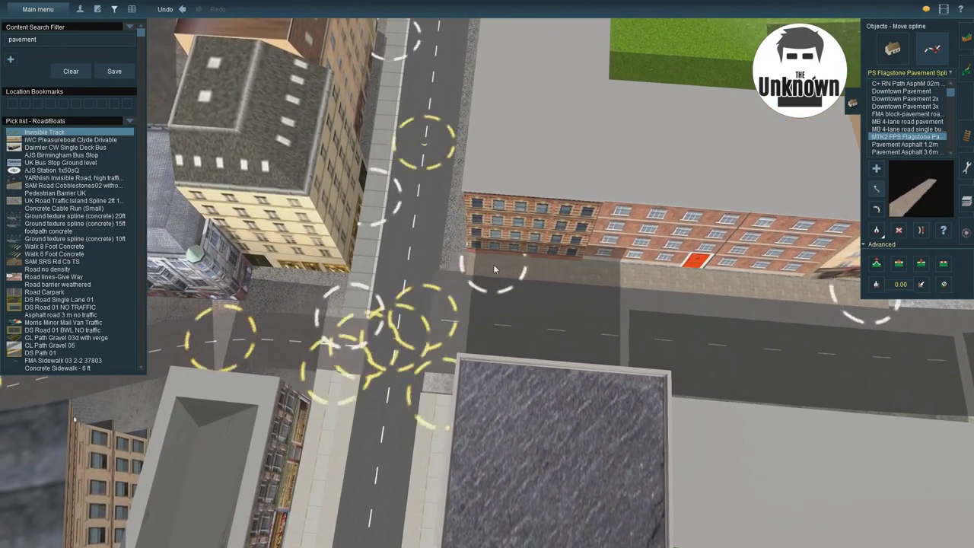
right_drag(493, 264, 876, 234)
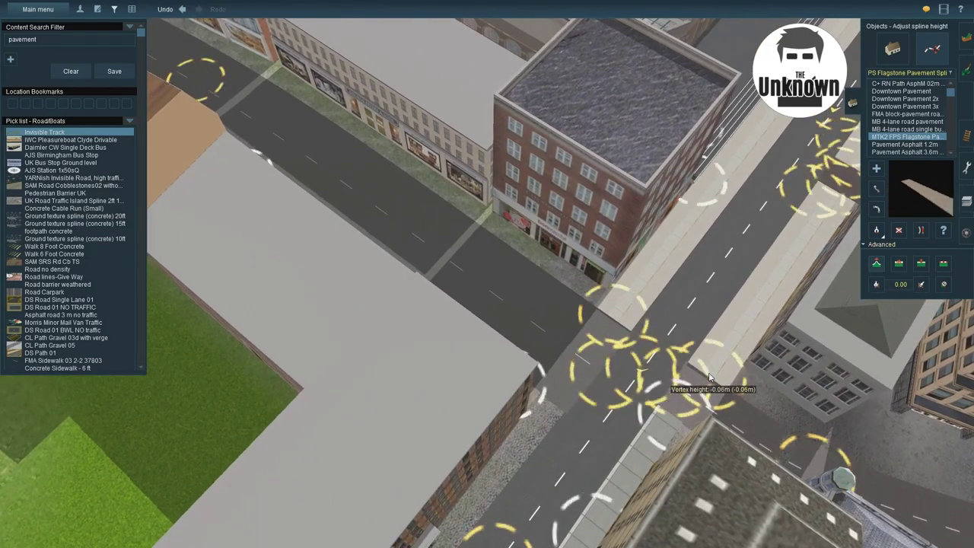
right_drag(704, 378, 837, 228)
click(901, 144)
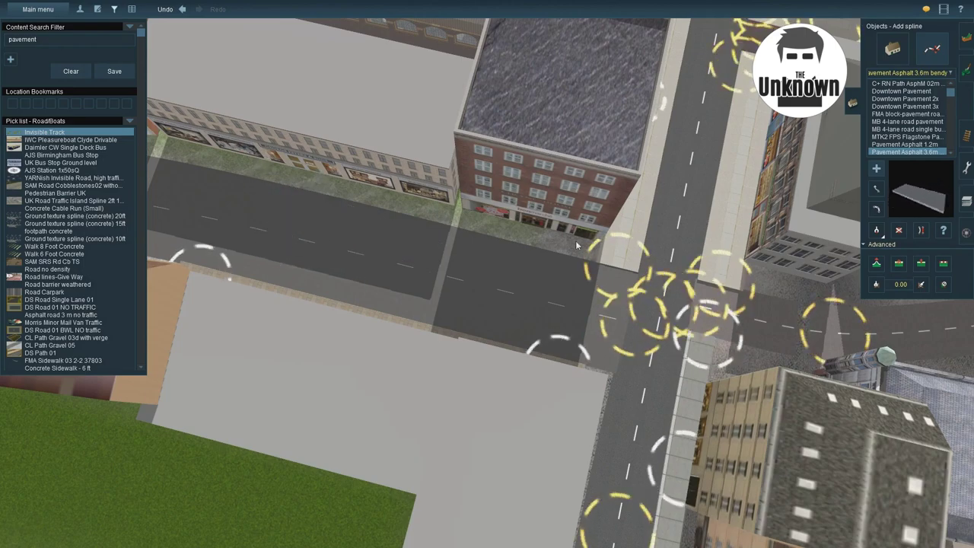
click(173, 162)
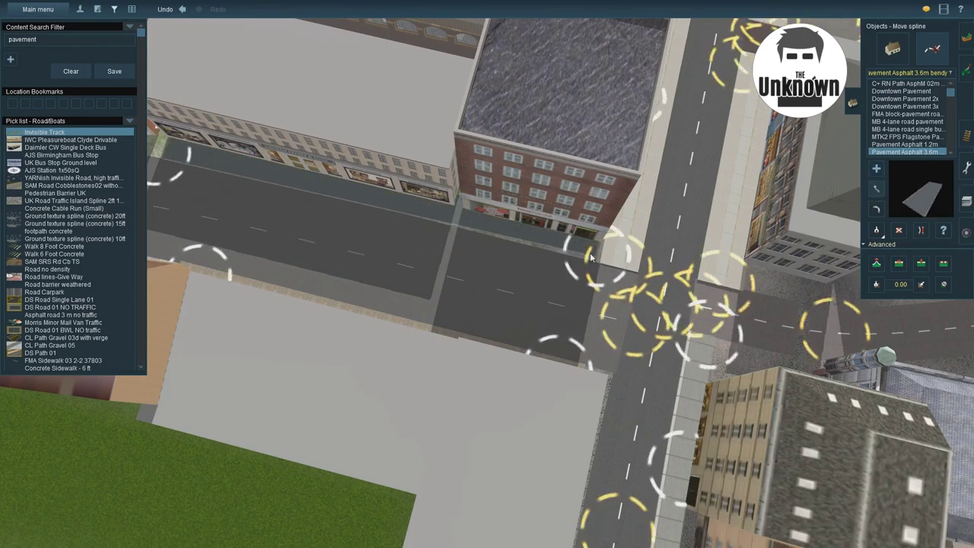
- Place a Pavement Blocks point on the left sidewalk and delete the stray near-sidewalk strip
right_drag(589, 257, 685, 229)
scroll(952, 158, down, 3)
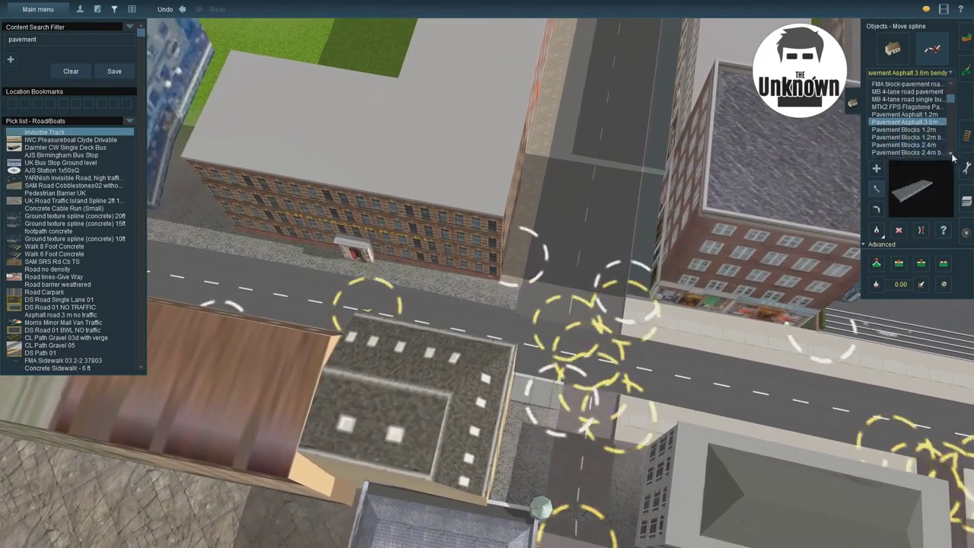
scroll(952, 157, down, 1)
click(904, 150)
click(230, 258)
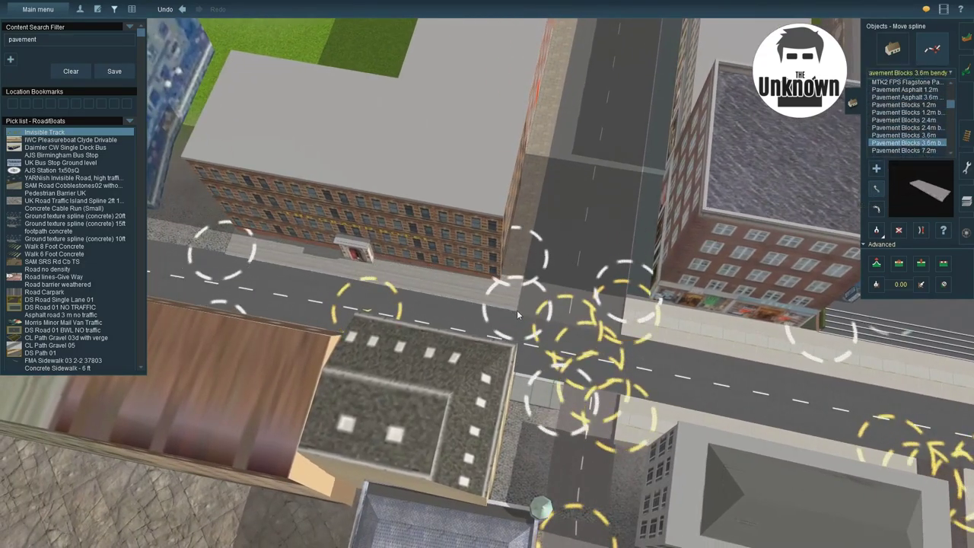
right_drag(516, 309, 467, 268)
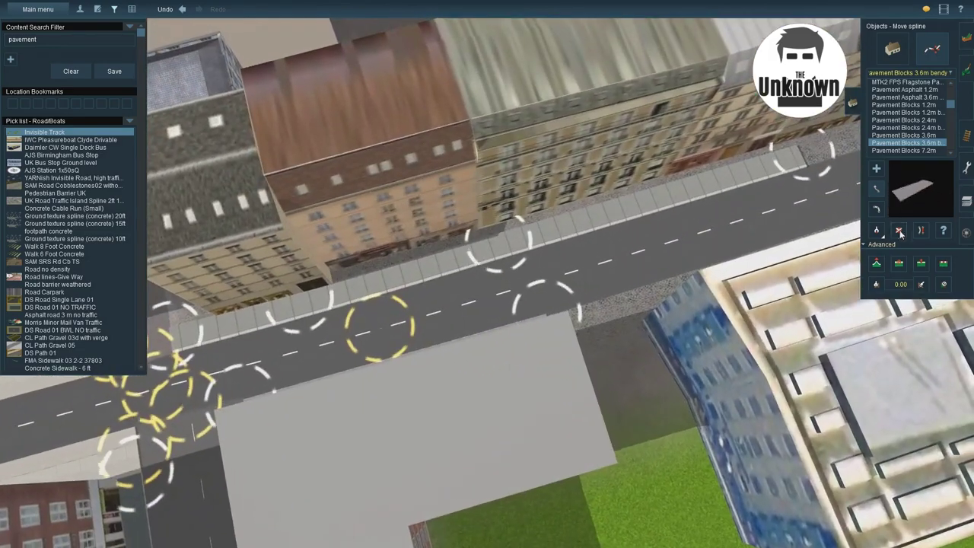
click(264, 322)
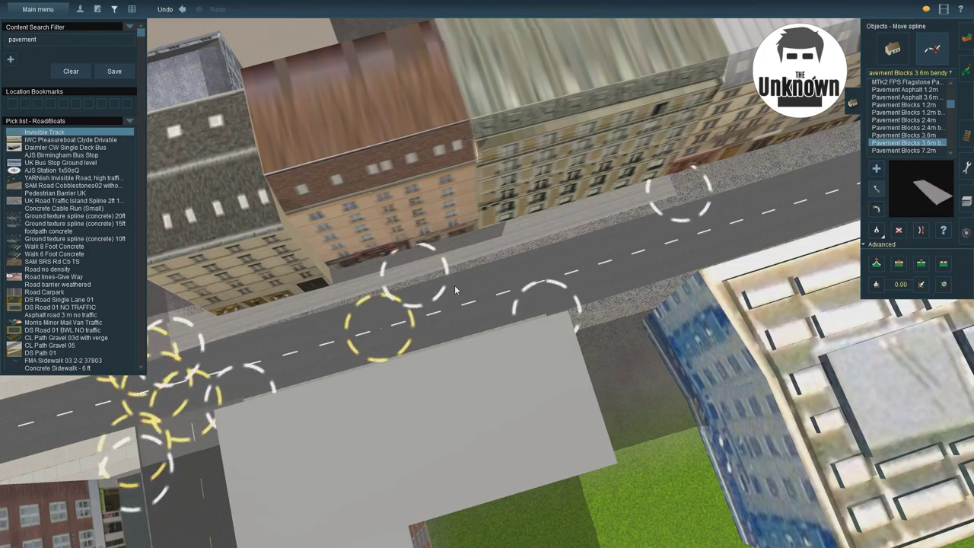
- Place a new Pavement Blocks point and extend the strip along the sidewalk
right_drag(522, 224, 785, 205)
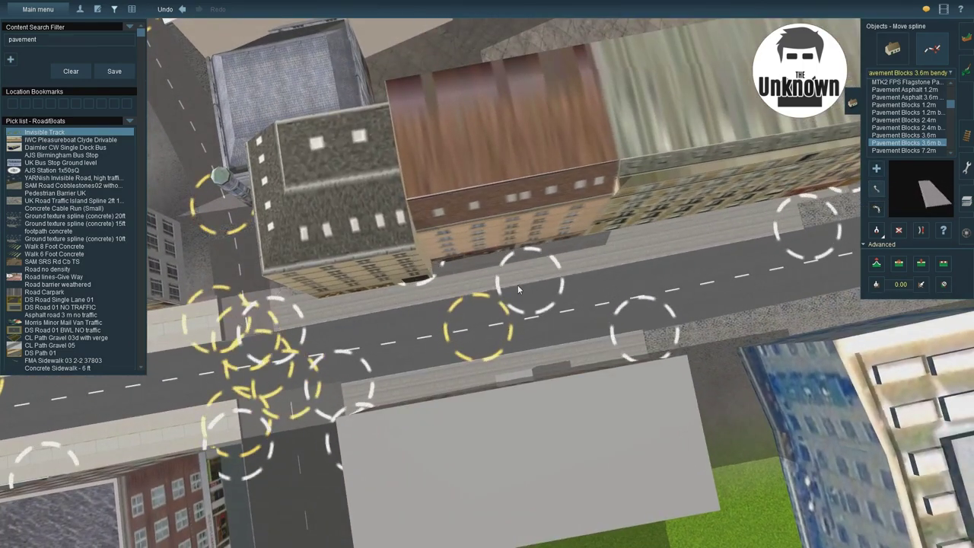
right_drag(517, 284, 752, 233)
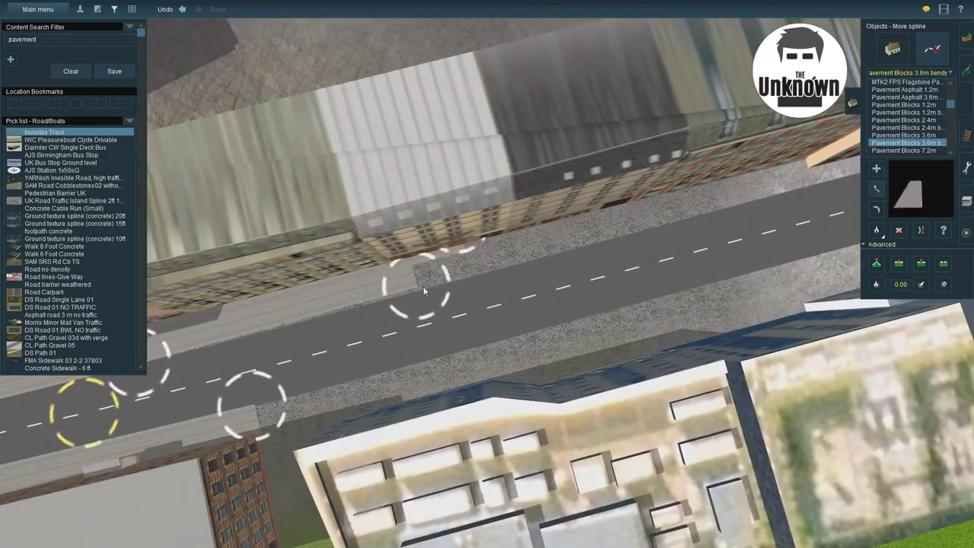
right_drag(425, 286, 460, 250)
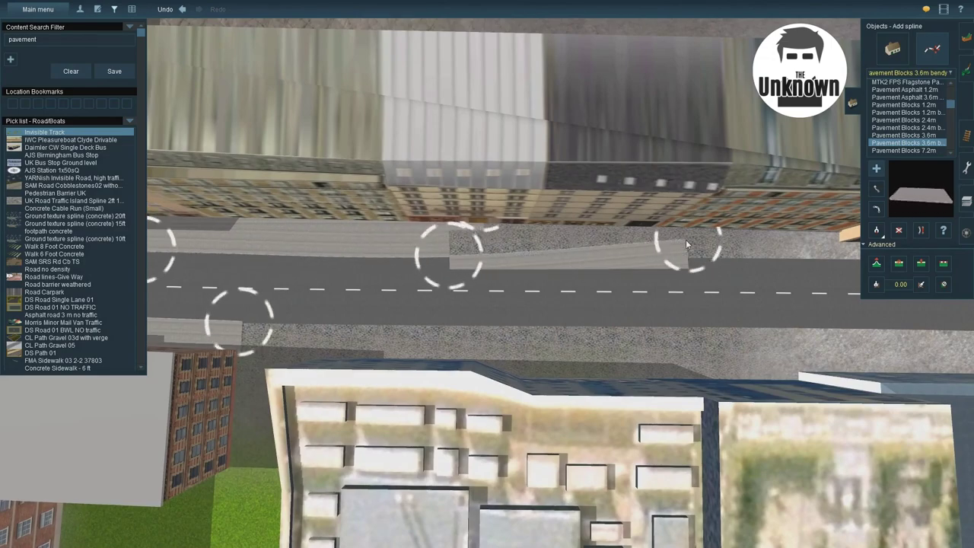
click(685, 239)
right_drag(686, 239, 651, 241)
right_drag(355, 310, 558, 231)
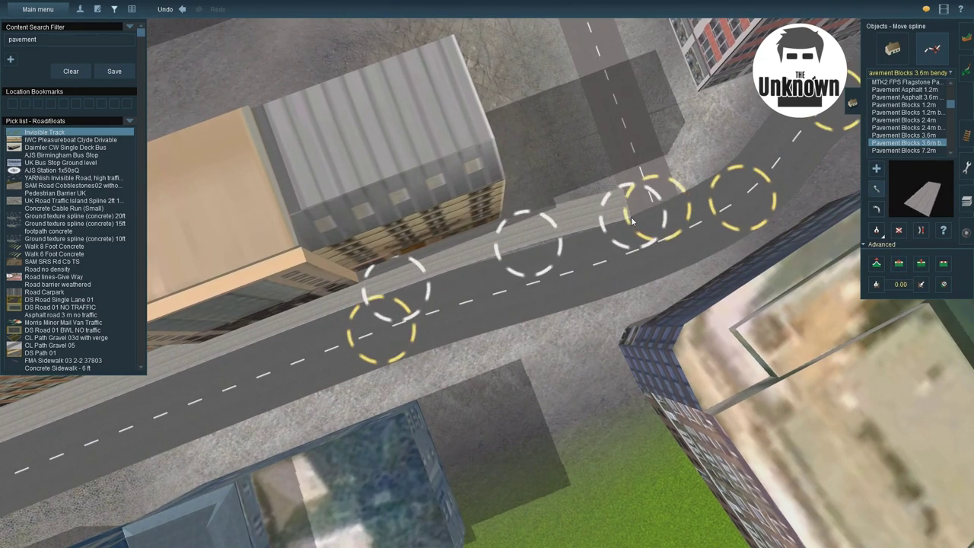
- Lay another two-point Pavement Blocks strip further along the sidewalk
right_drag(529, 249, 930, 210)
click(293, 295)
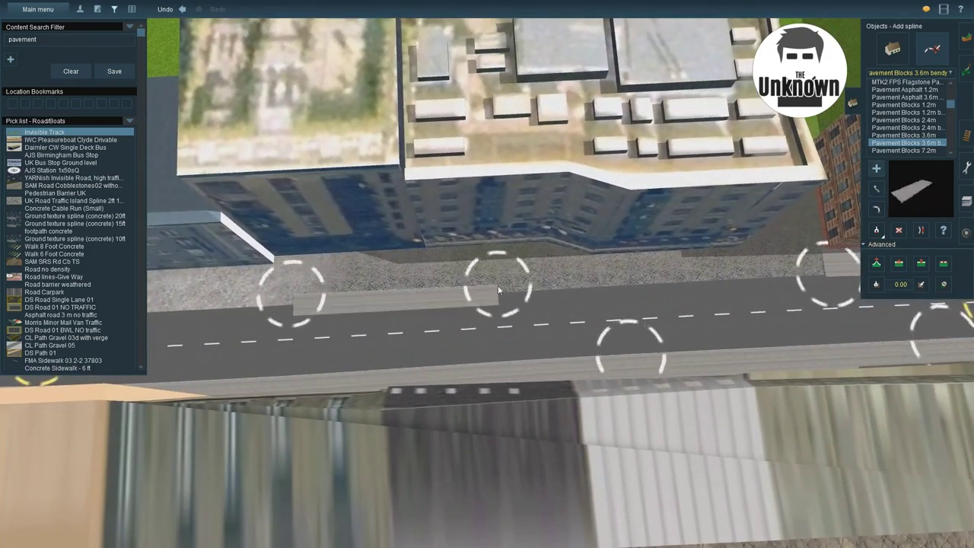
click(587, 277)
right_drag(587, 277, 761, 205)
- Add Pavement Blocks 7.2m bendy points by the junction and undo the last stray point
click(875, 188)
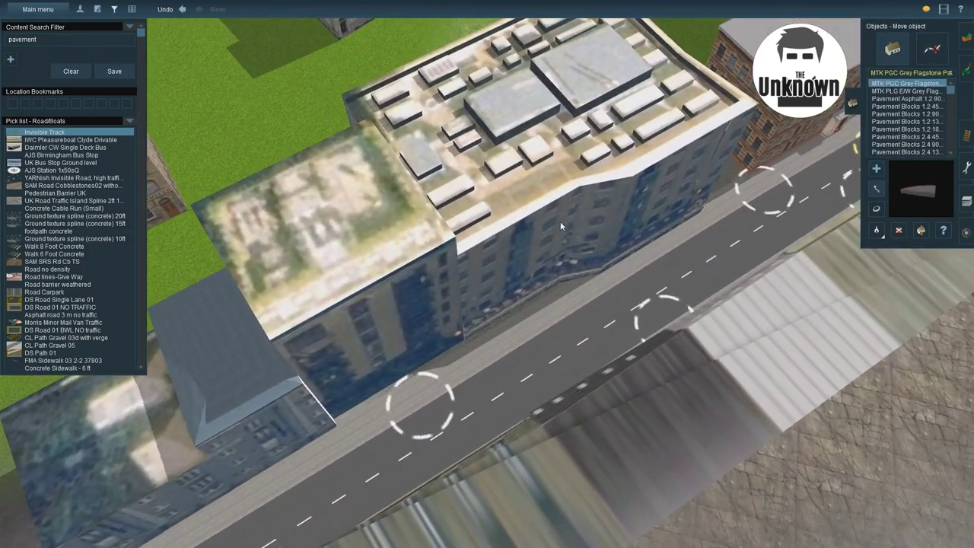
right_drag(560, 221, 487, 259)
click(875, 168)
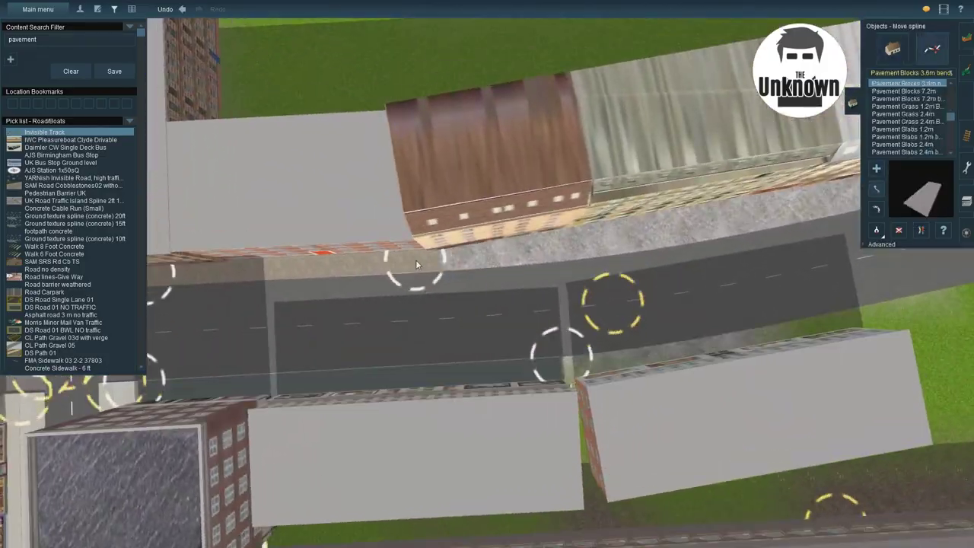
right_drag(415, 265, 533, 197)
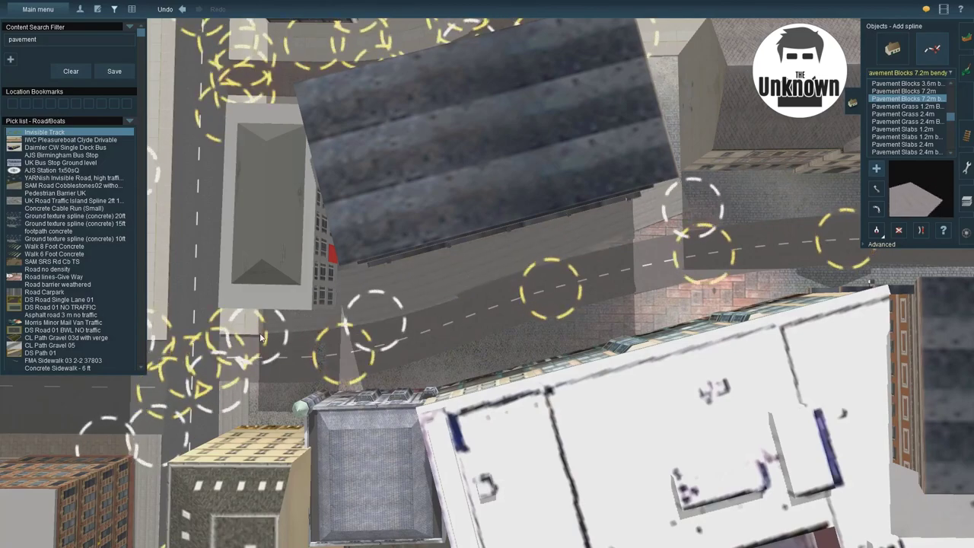
key(ctrl+z)
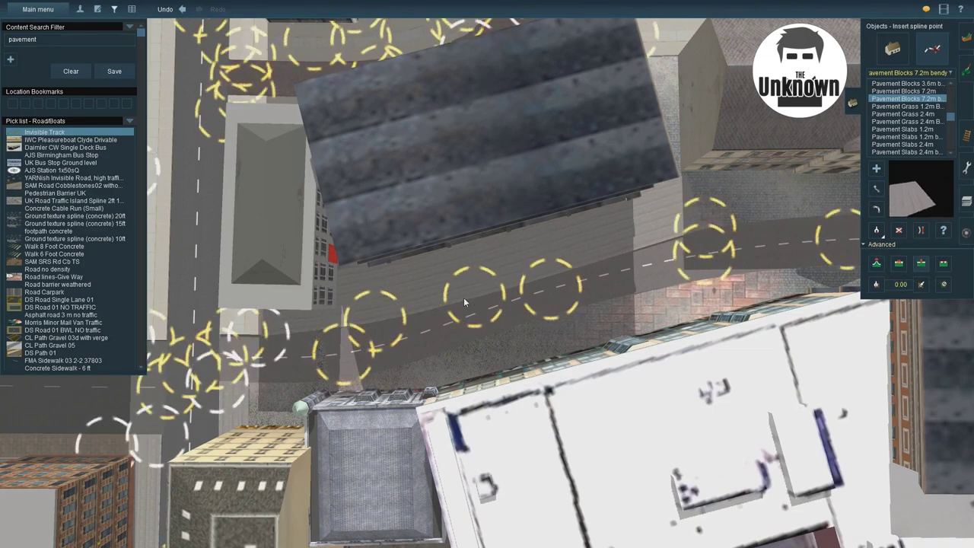
- Lay Pavement Blocks 7.2m along the shopfront street with Add spline
scroll(464, 302, down, 3)
right_drag(464, 302, 593, 278)
scroll(498, 314, up, 3)
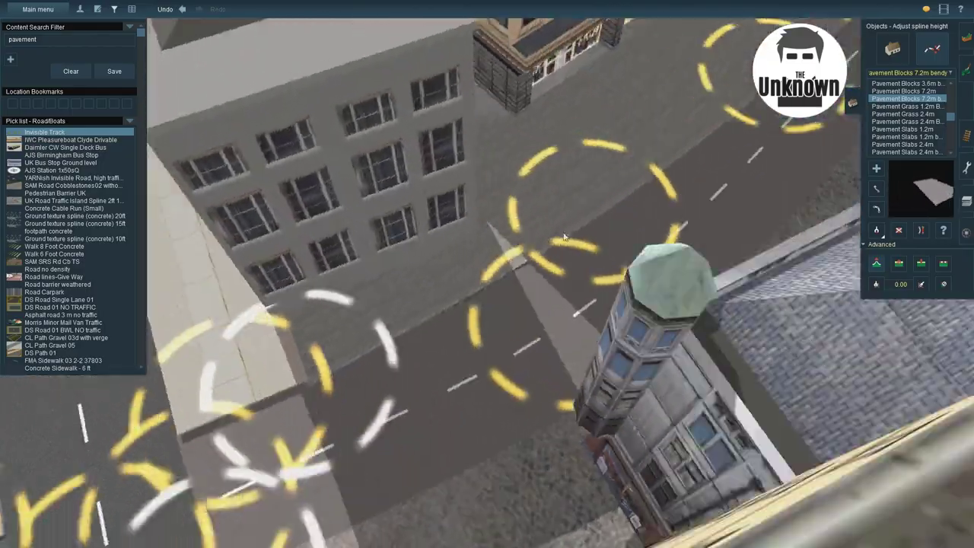
right_drag(588, 232, 311, 341)
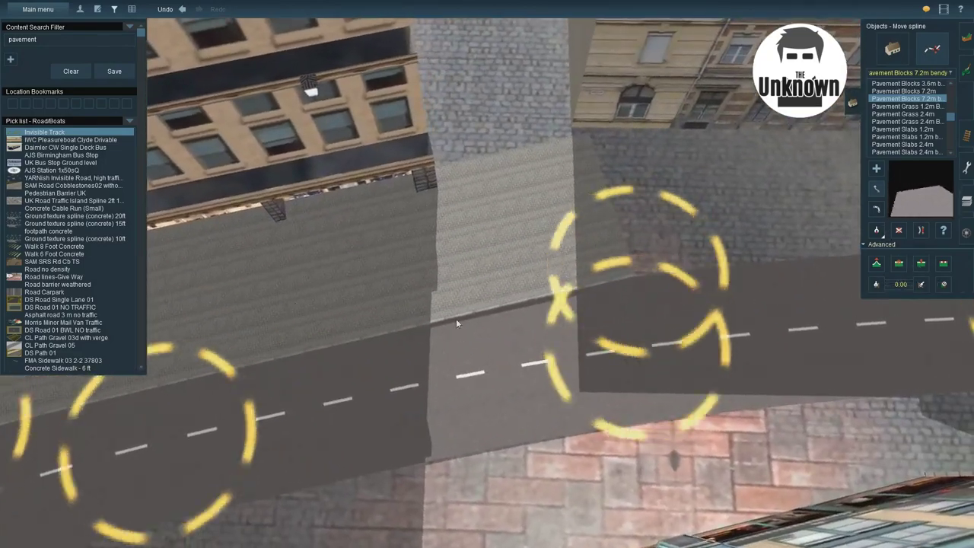
right_drag(421, 333, 616, 276)
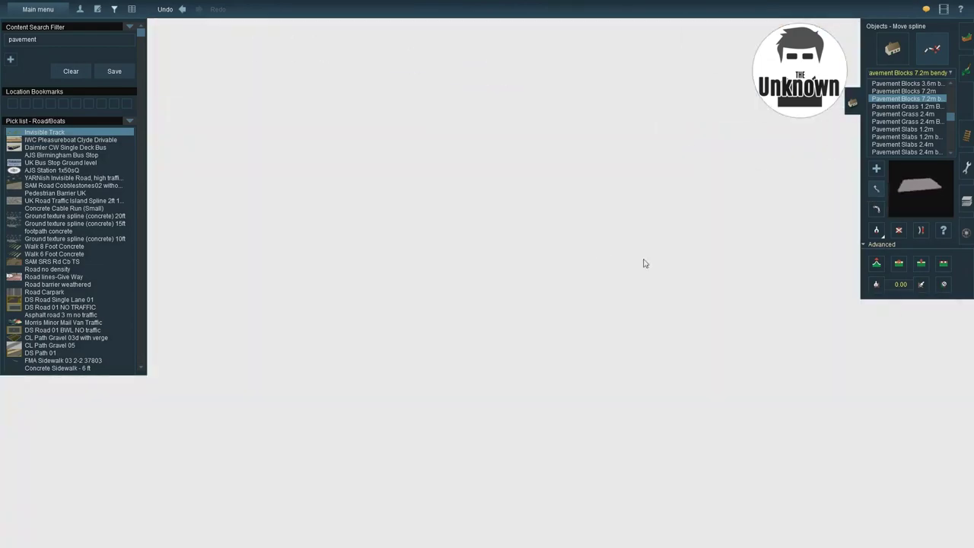
scroll(491, 273, up, 3)
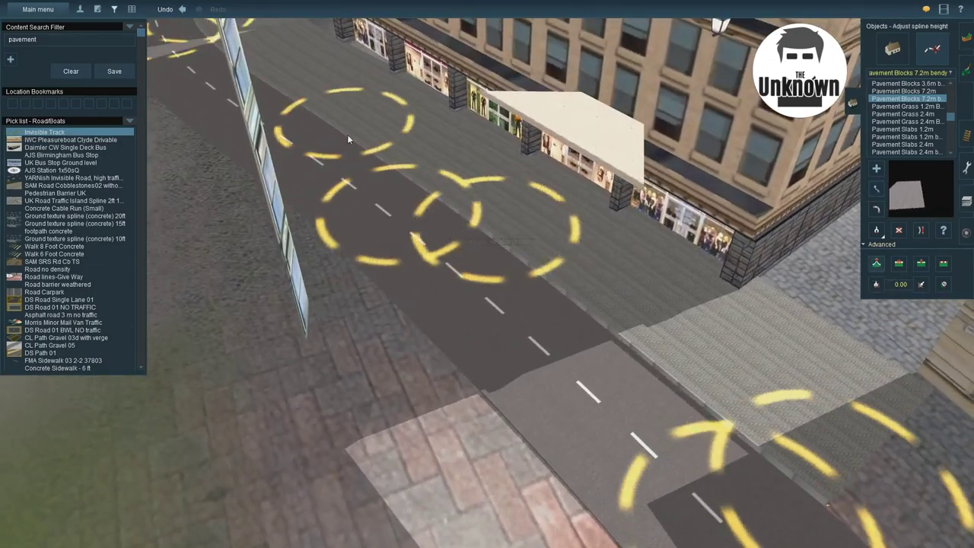
right_drag(344, 121, 495, 267)
key(a)
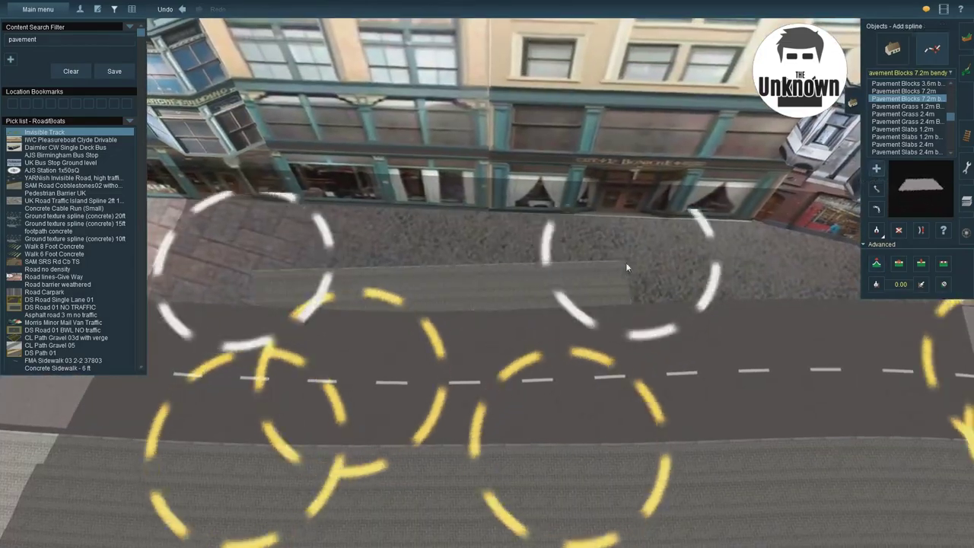
right_drag(337, 310, 434, 273)
- Alternate Move spline and Adjust spline height to raise the junction vertex to +0.08 m
key(m)
key(h)
right_drag(500, 285, 549, 202)
key(m)
right_drag(636, 207, 597, 304)
key(h)
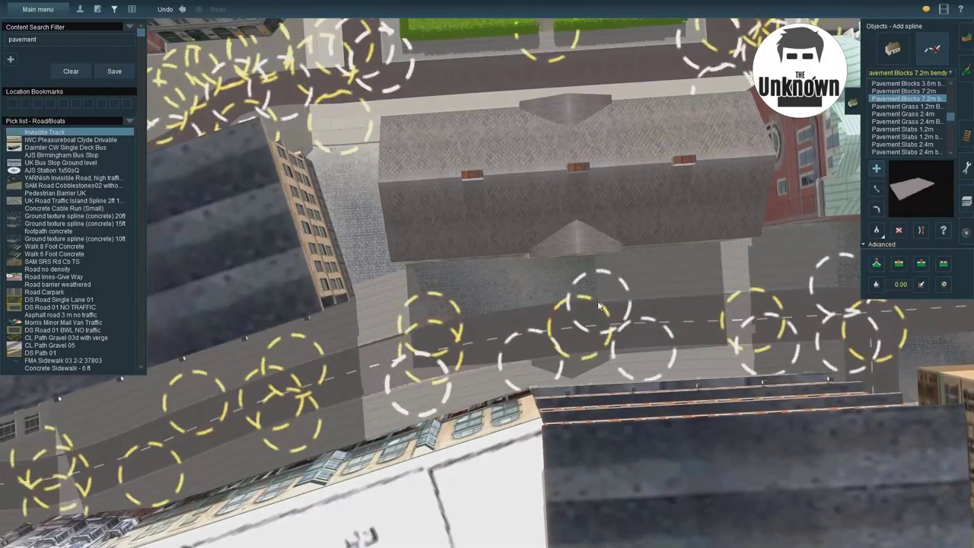
right_drag(460, 319, 525, 283)
click(893, 49)
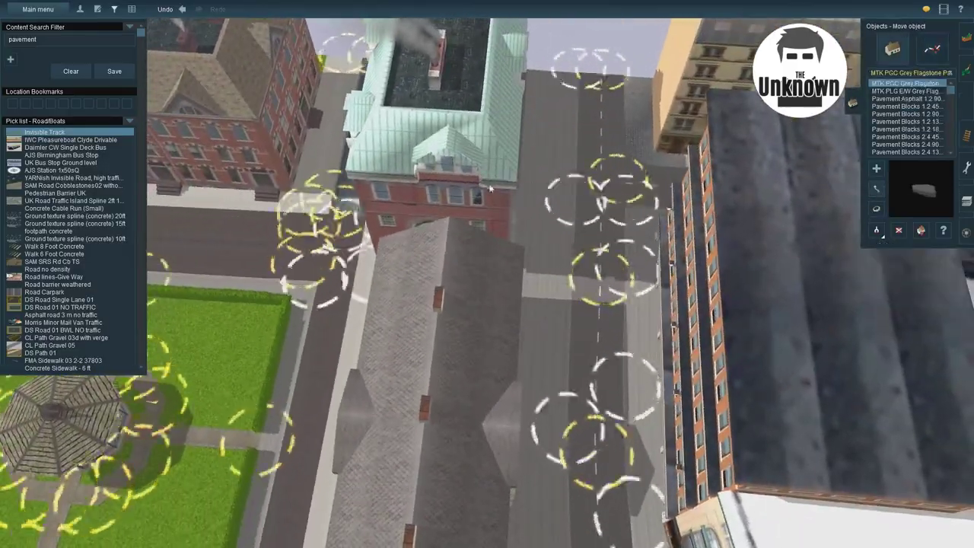
right_drag(493, 185, 876, 190)
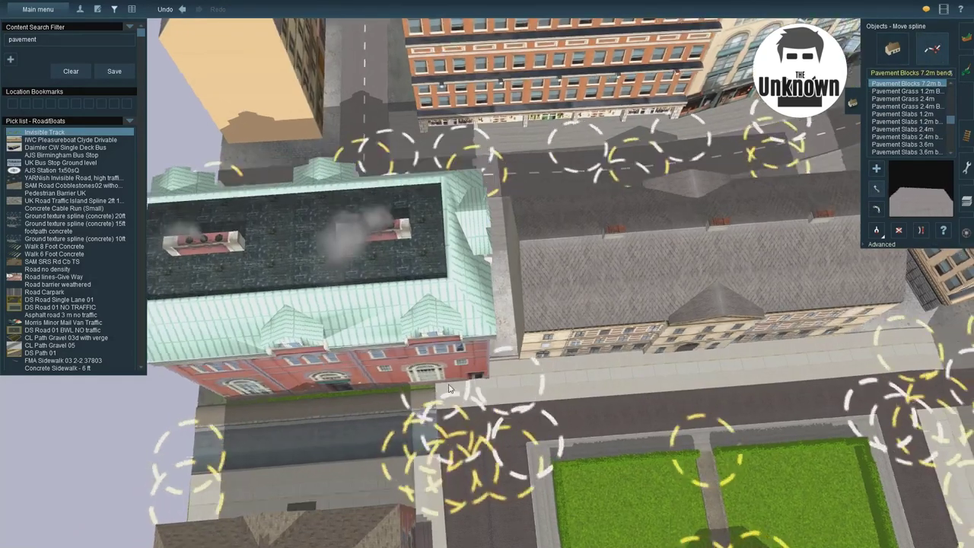
right_drag(431, 393, 531, 348)
key(shift+slash)
click(530, 349)
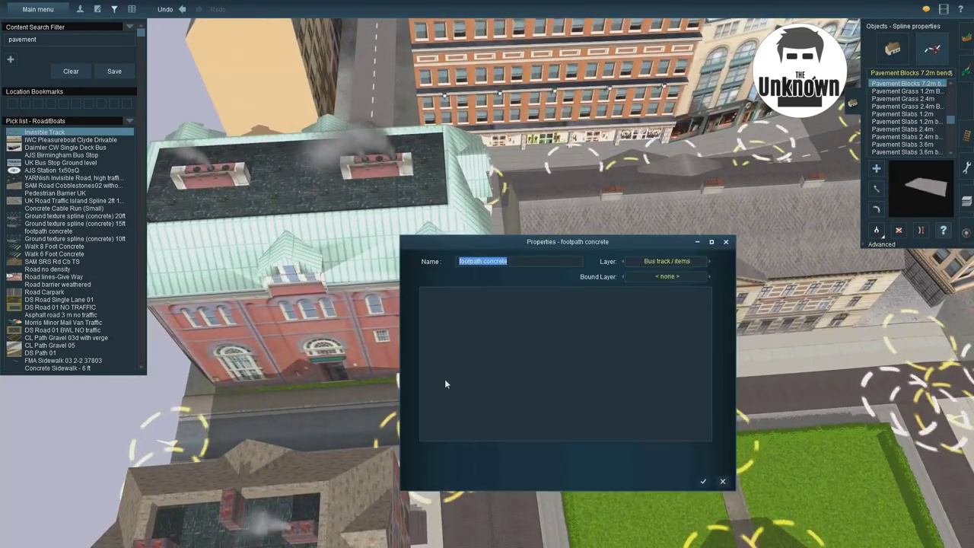
key(Escape)
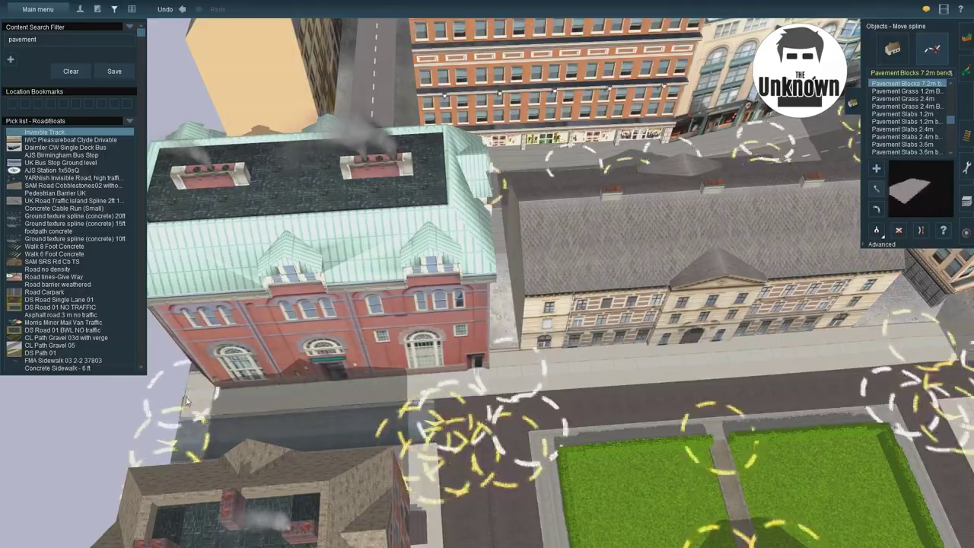
right_drag(180, 402, 668, 275)
- Lay a Pavement Blocks 7.2m strip along the terrace frontage beside the road
click(668, 275)
click(905, 129)
right_drag(800, 283, 658, 281)
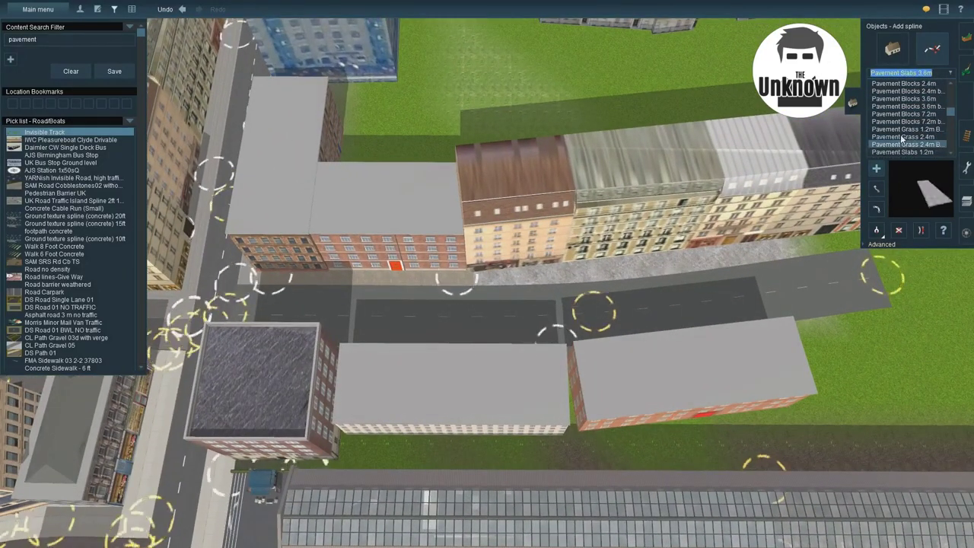
scroll(900, 134, up, 4)
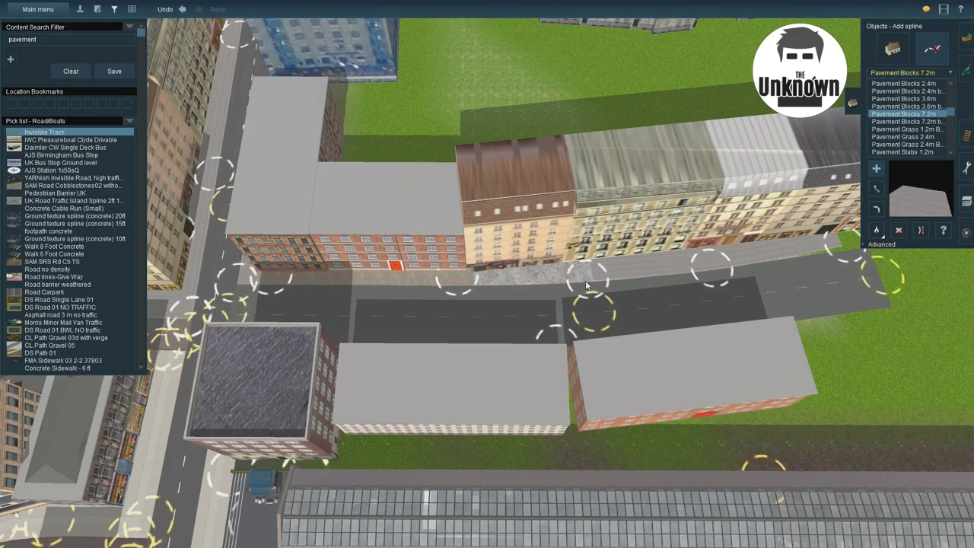
key(m)
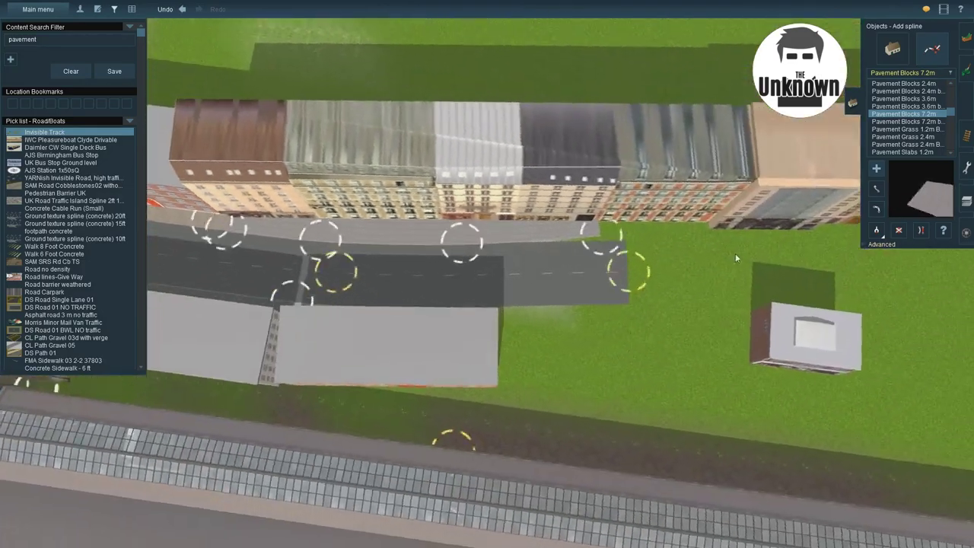
right_drag(561, 264, 885, 238)
- Lay Pavement Asphalt 3.6m bendy along the road and pull its end point into the junction
click(875, 230)
click(529, 251)
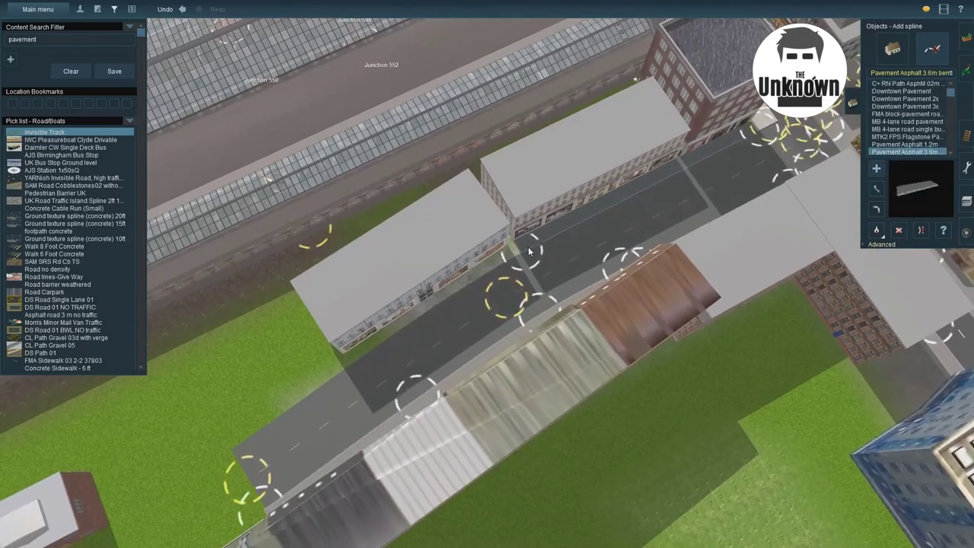
right_drag(565, 268, 607, 260)
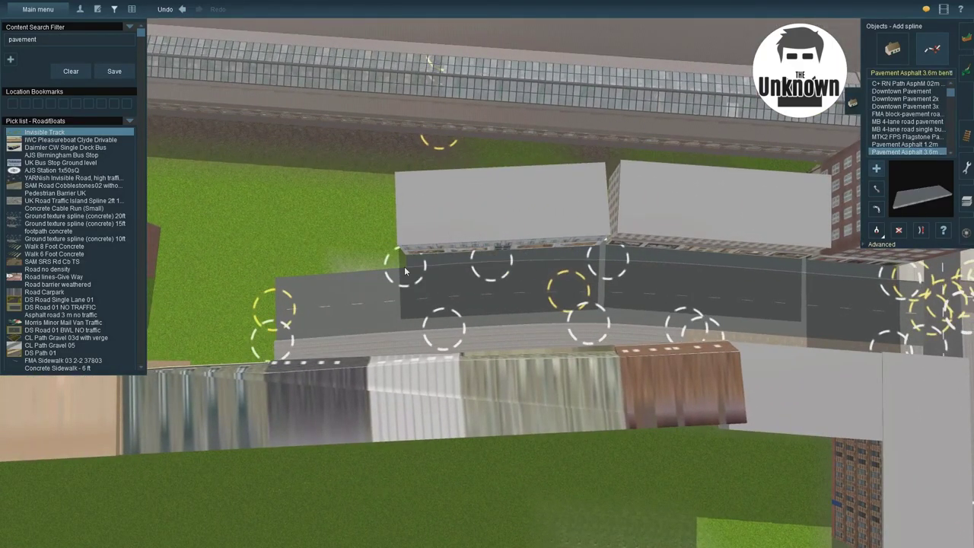
right_drag(281, 280, 484, 270)
key(Up)
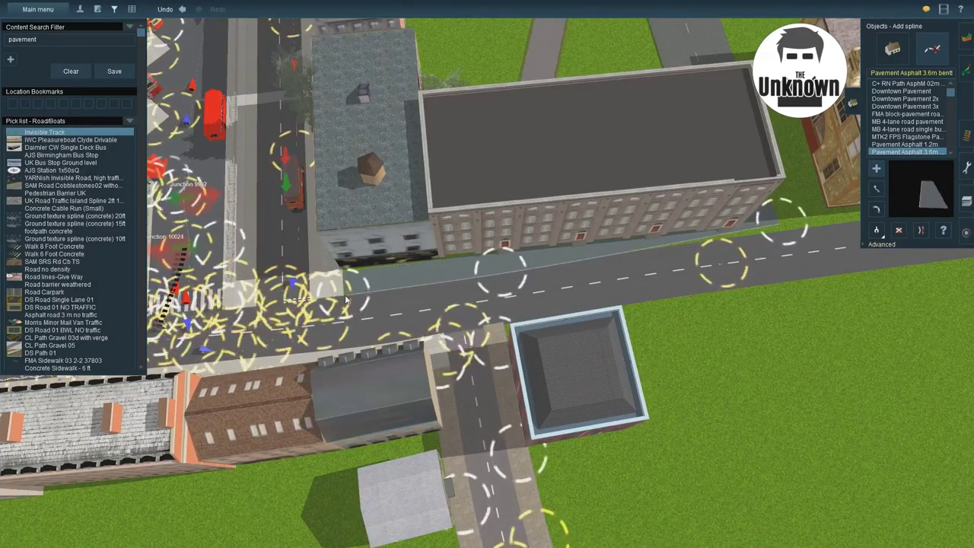
key(Right)
key(Right)
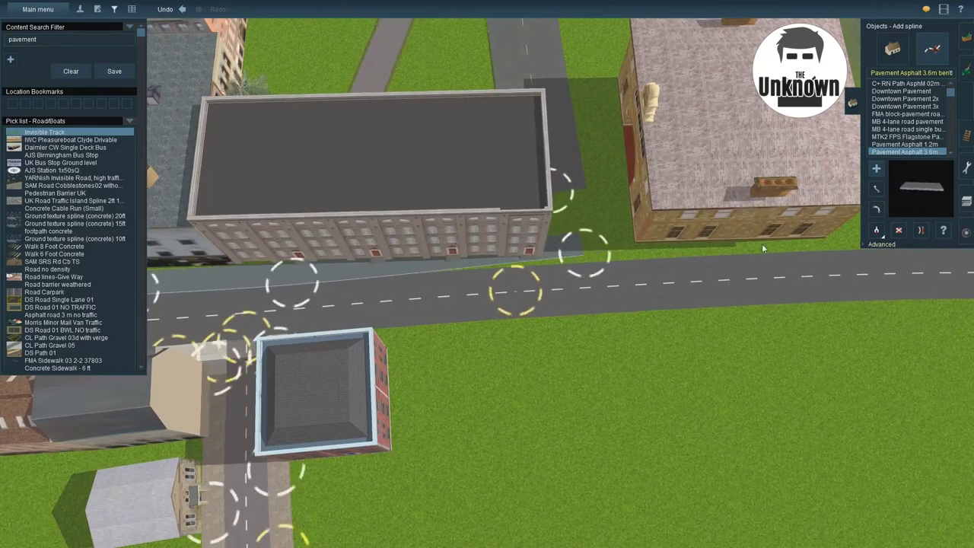
key(Down)
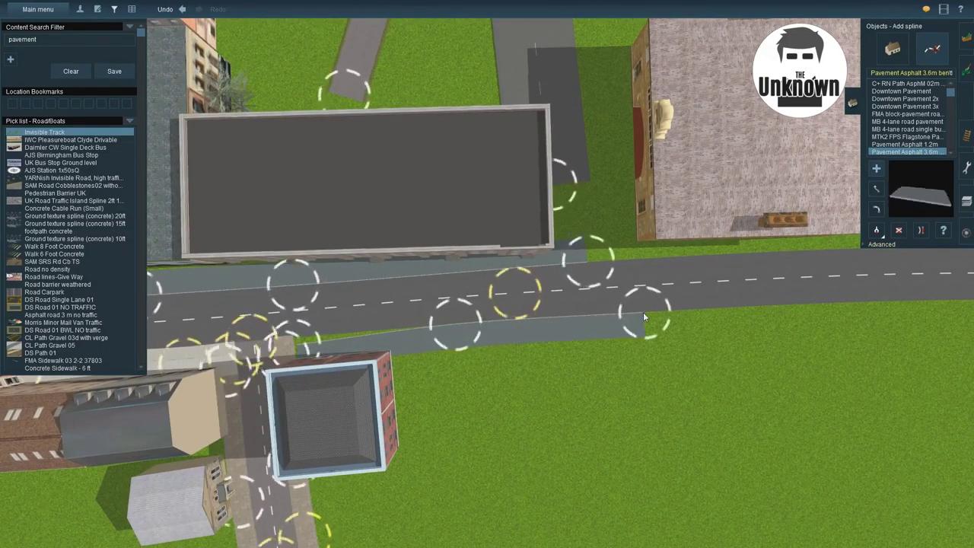
drag(292, 340, 273, 343)
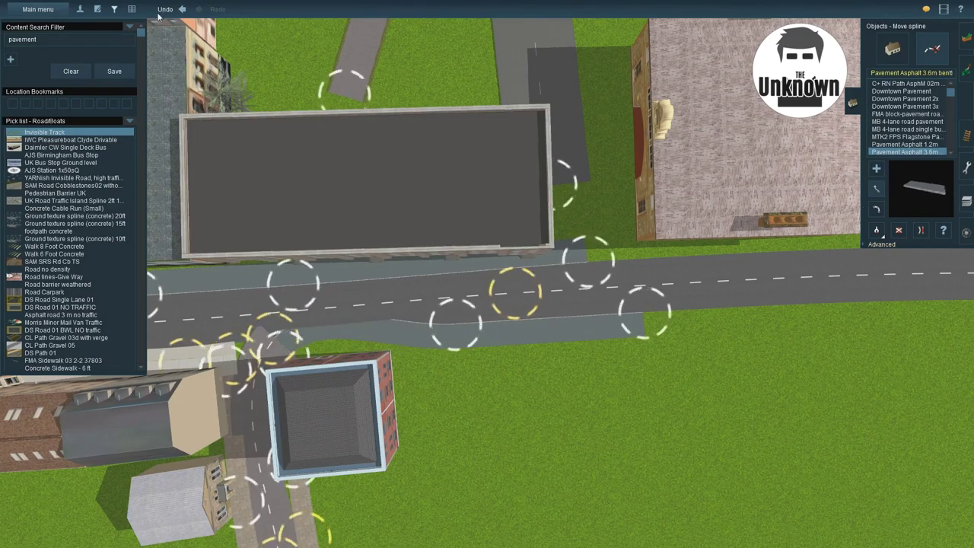
- Reposition the remaining pavement points and open the CL Road 8m - T0 LB spline properties
right_drag(286, 363, 637, 219)
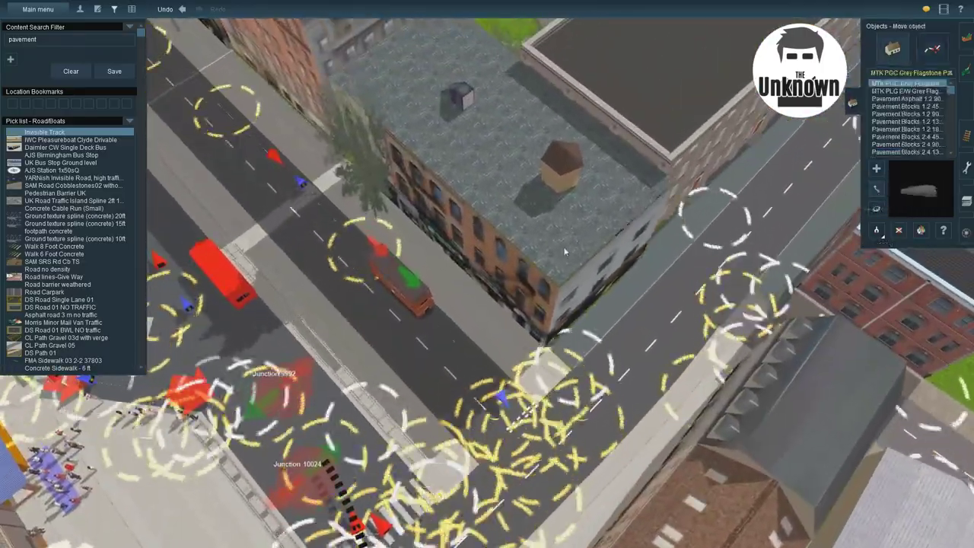
click(571, 364)
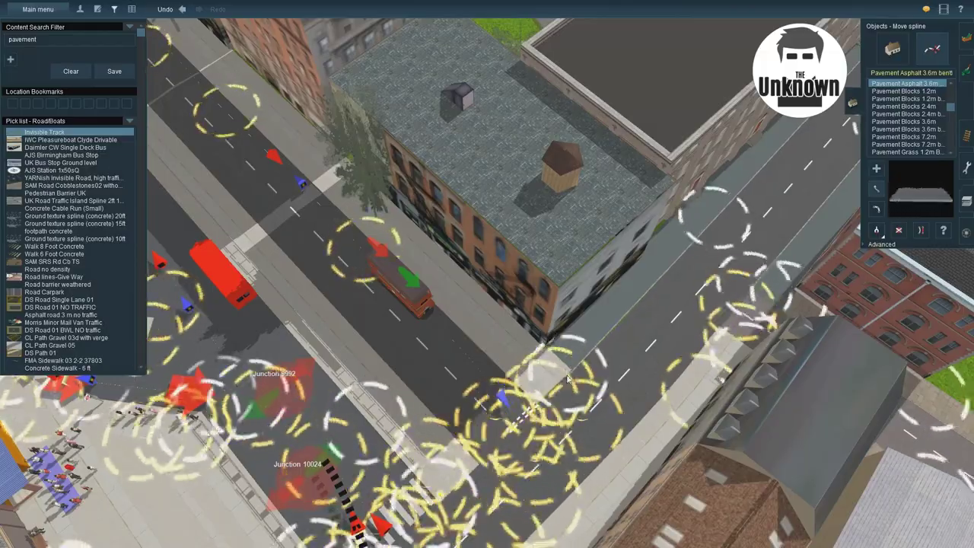
right_drag(571, 363, 579, 257)
key(r)
key(d)
scroll(515, 201, up, 3)
- Inspect the 8 m road's properties over the field, then close them
key(m)
click(531, 365)
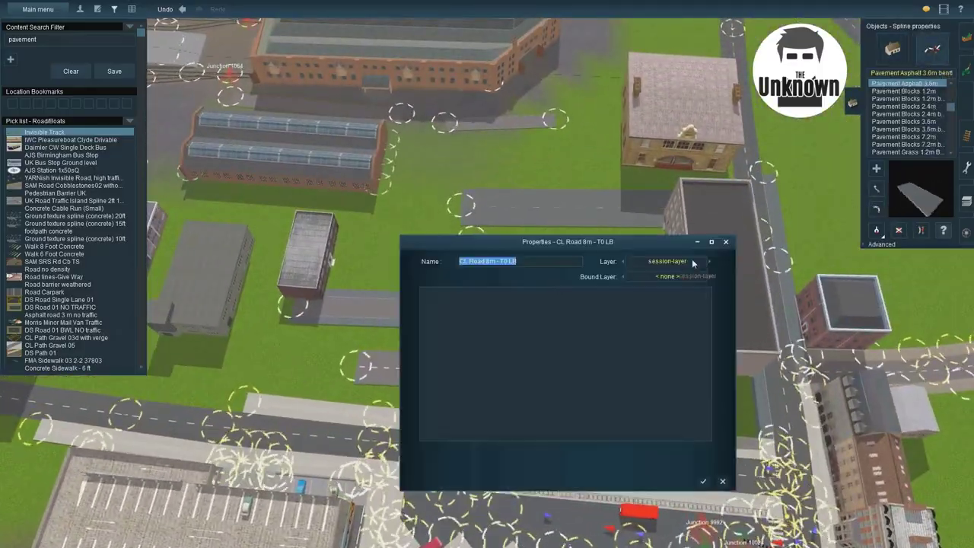
click(704, 481)
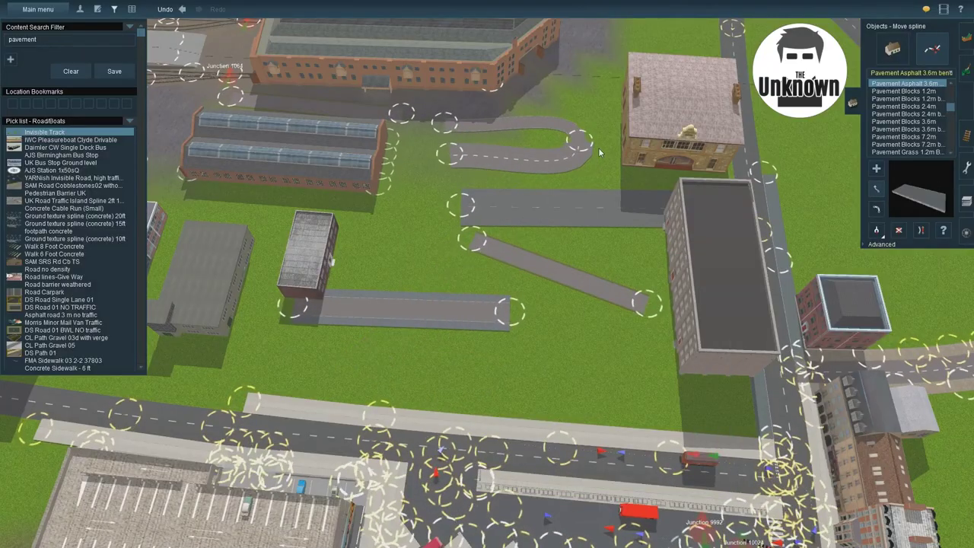
scroll(624, 185, up, 1)
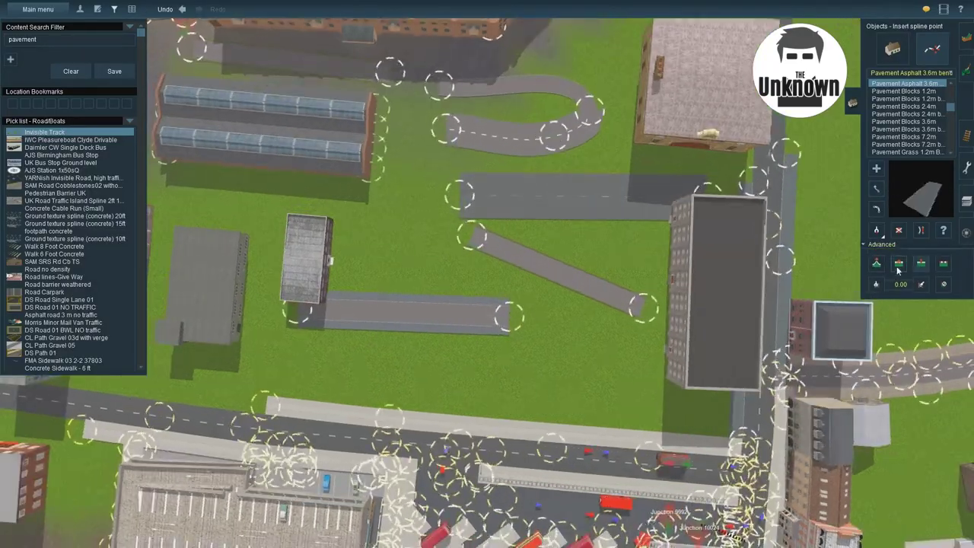
- Check the pavement spline's properties, then orbit in over the shop buildings
click(472, 322)
click(706, 242)
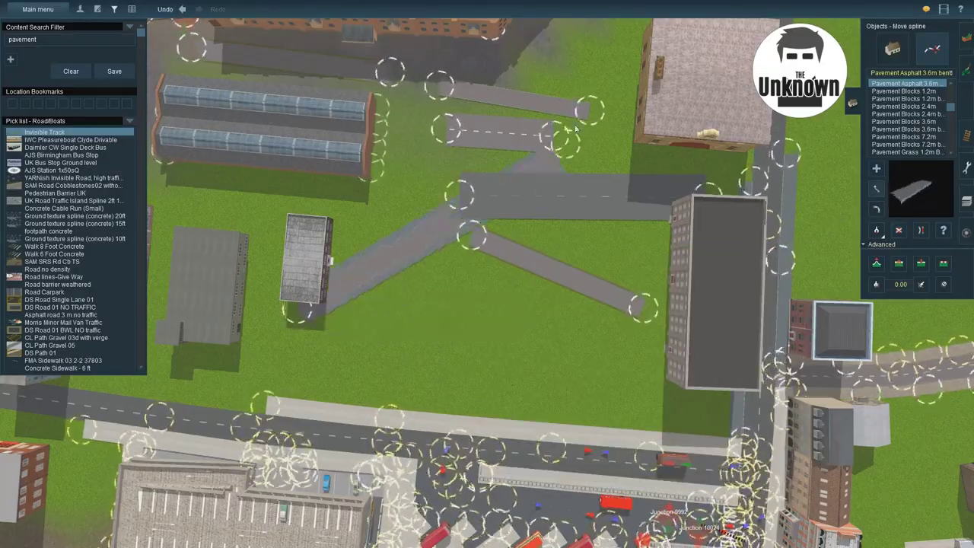
right_drag(501, 72, 495, 266)
right_drag(540, 245, 487, 255)
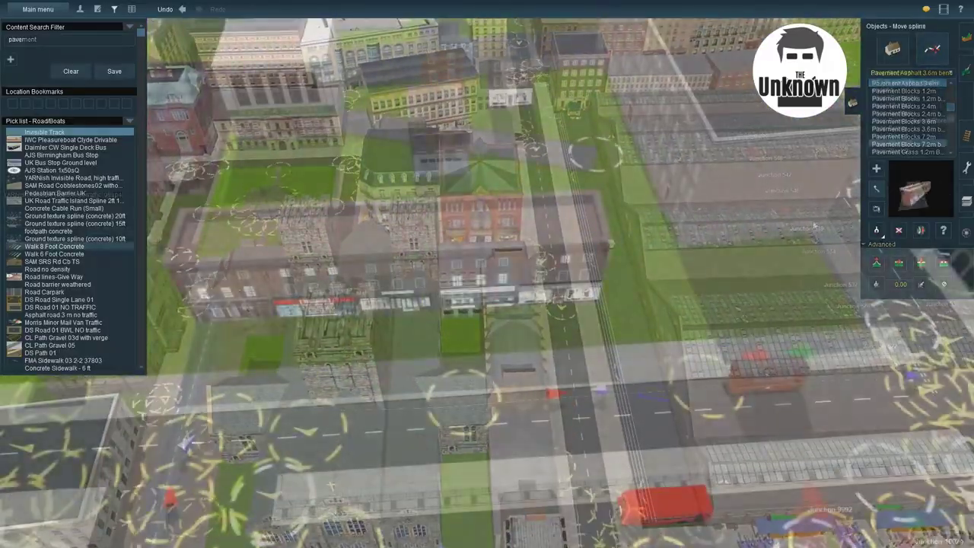
right_drag(814, 225, 753, 231)
- Turn the white shop building toward the street, then bring the long shop block into view
drag(494, 251, 516, 265)
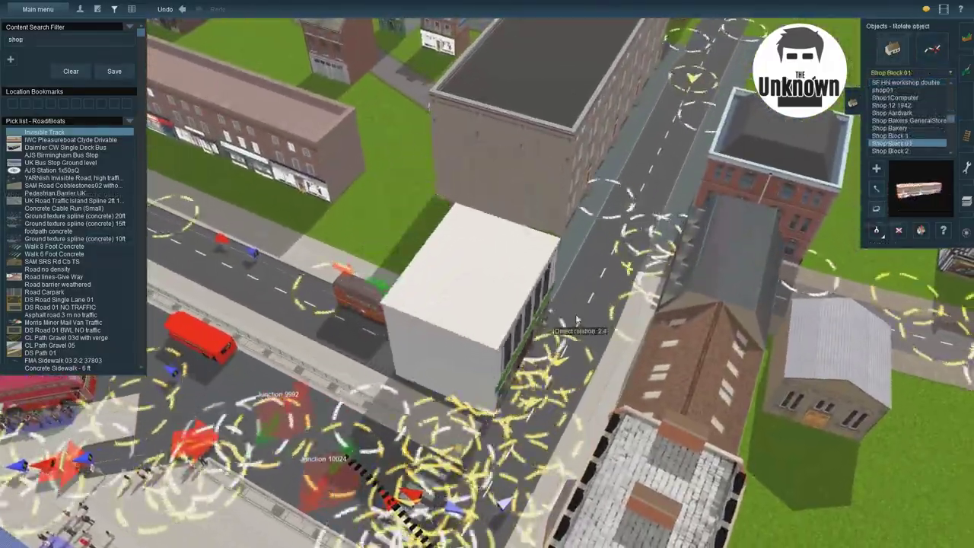
right_drag(515, 264, 487, 295)
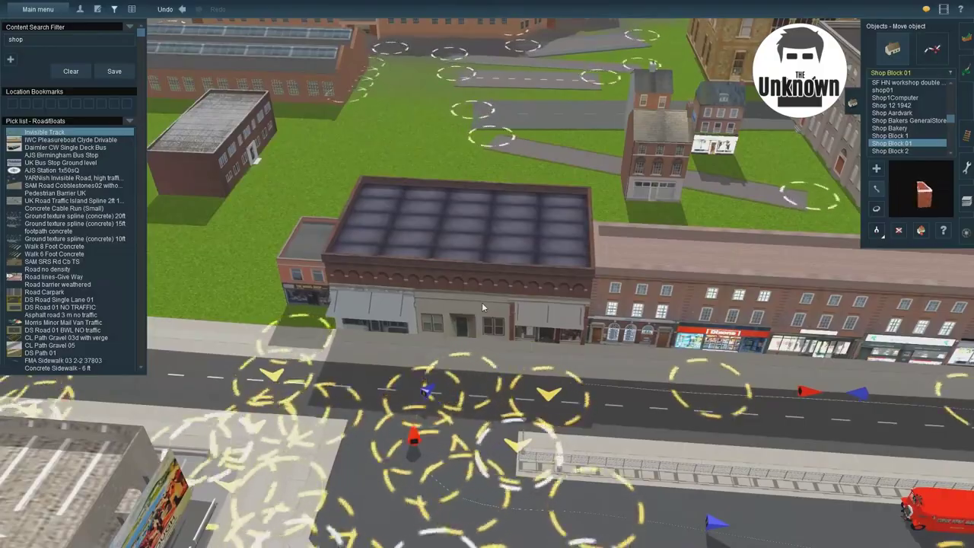
key(Left)
key(Up)
key(Down)
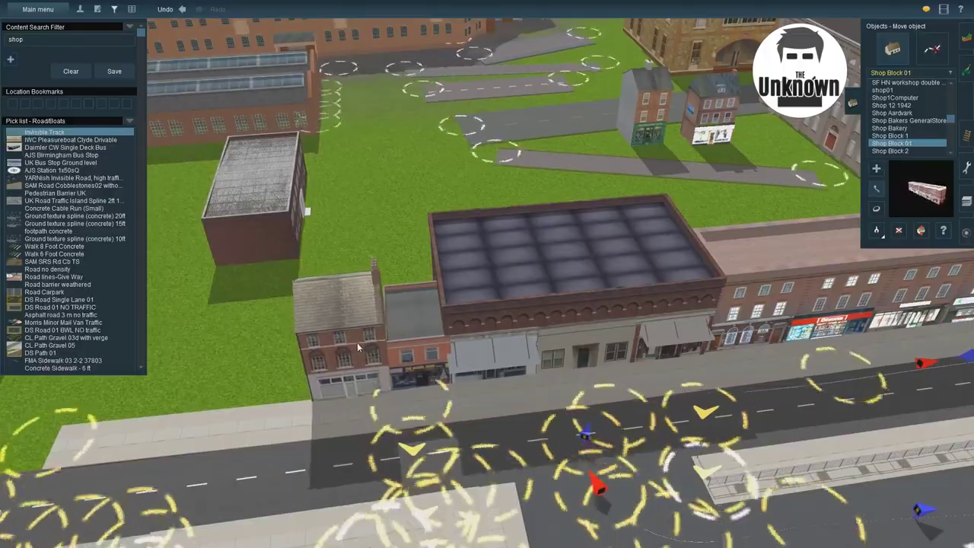
key(Down)
key(Up)
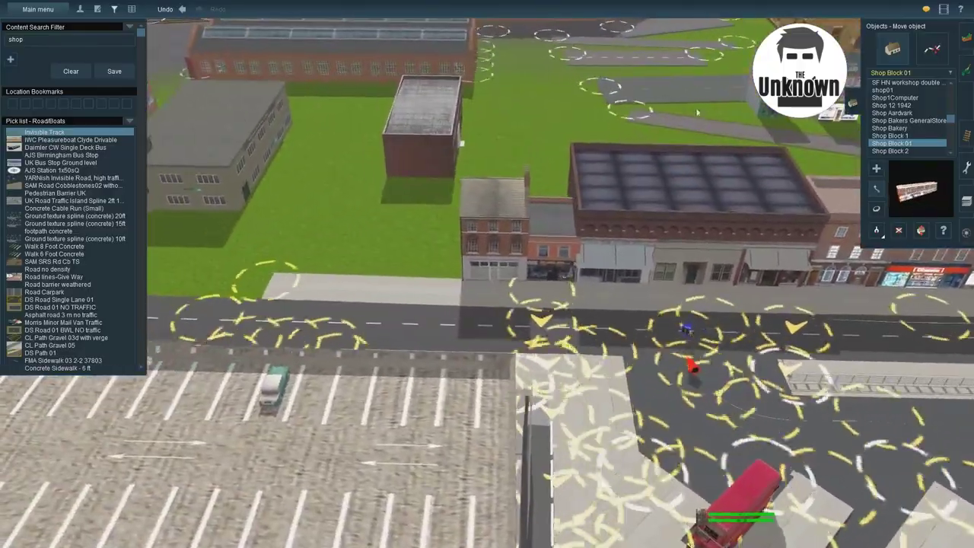
- Place a green-fronted shop beside the red-brick row
click(460, 242)
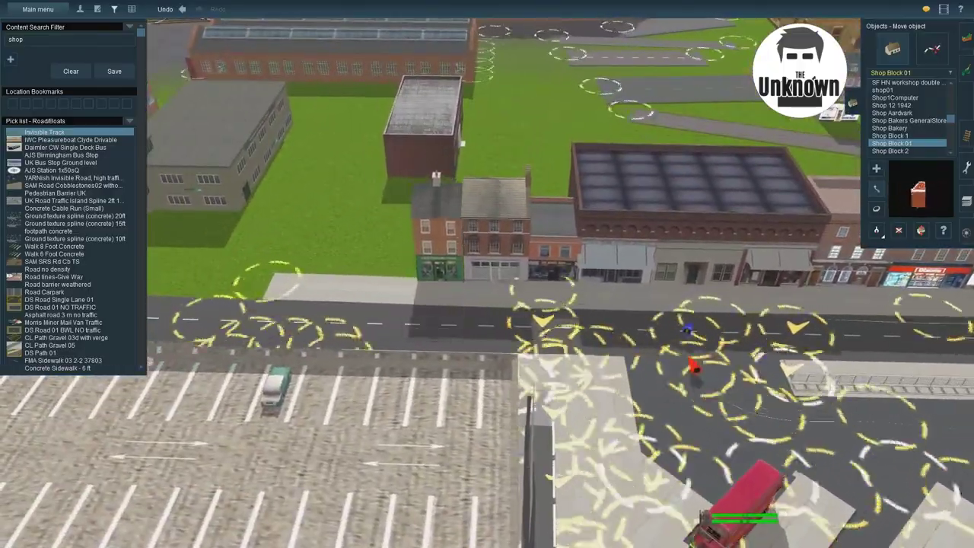
key(Left)
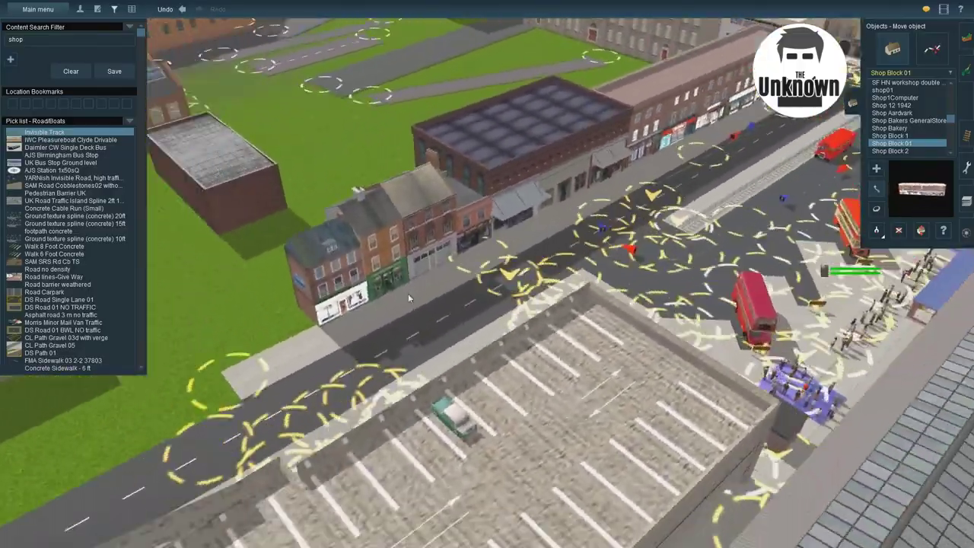
key(r)
scroll(706, 255, up, 10)
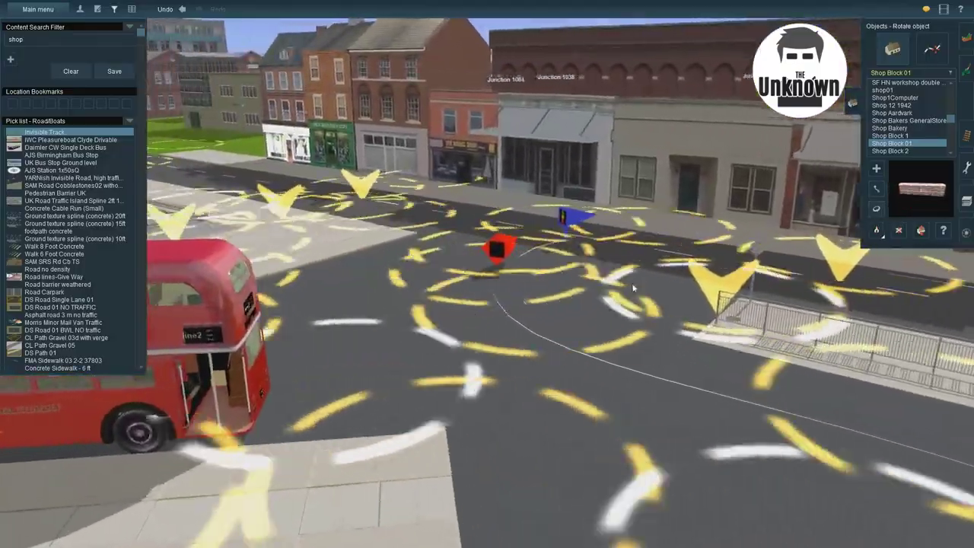
- Move the Burnetts shop into the gap beside Catriona's and turn it to face the street
scroll(632, 283, down, 10)
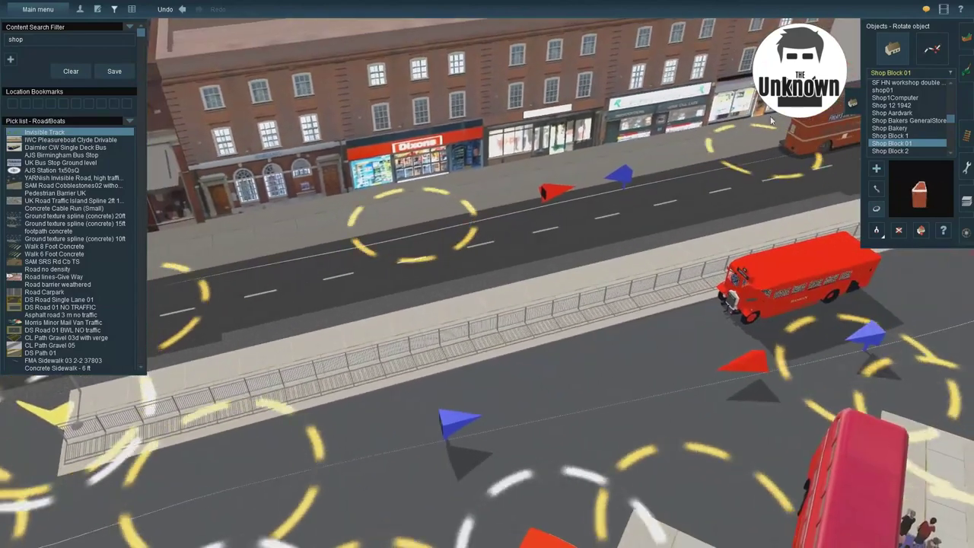
scroll(950, 119, up, 3)
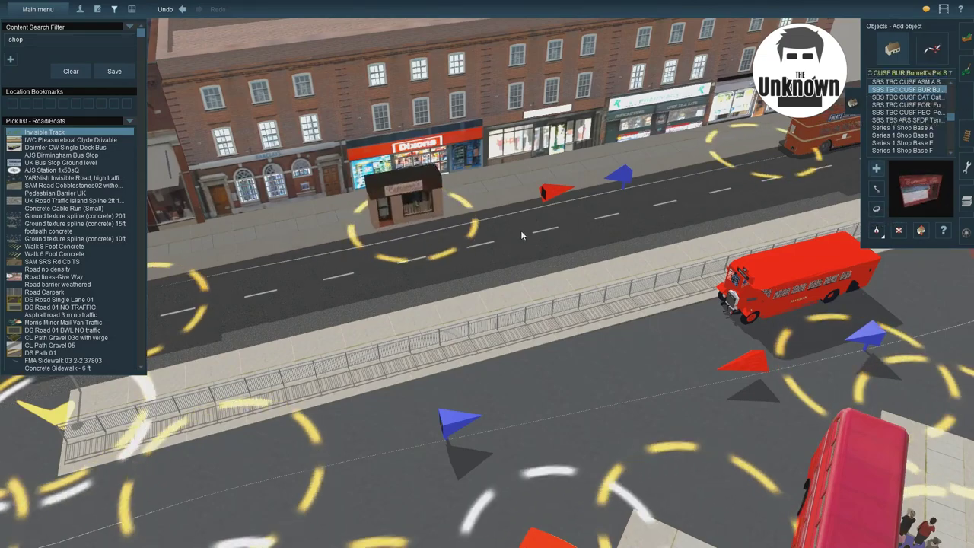
scroll(383, 221, up, 3)
key(m)
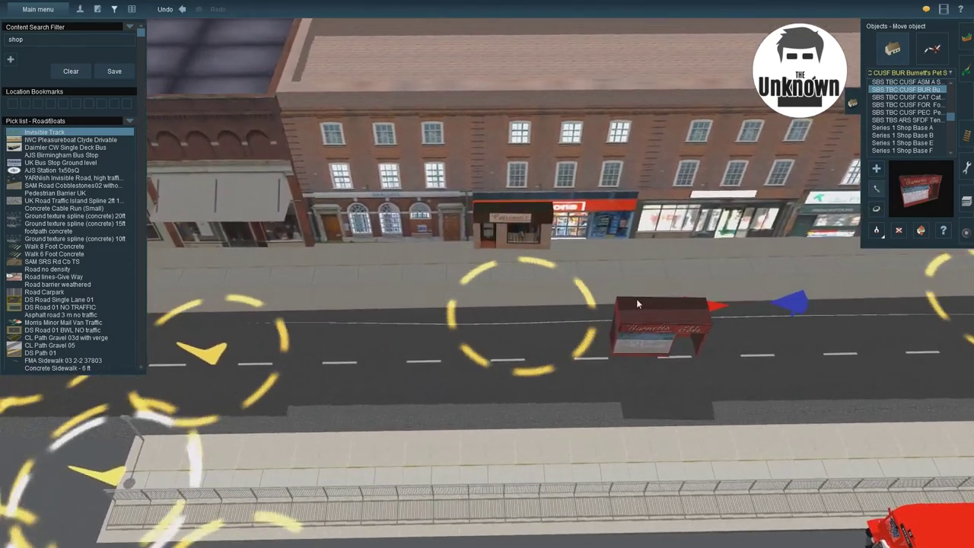
drag(636, 298, 591, 246)
scroll(484, 265, up, 2)
key(r)
drag(561, 298, 476, 263)
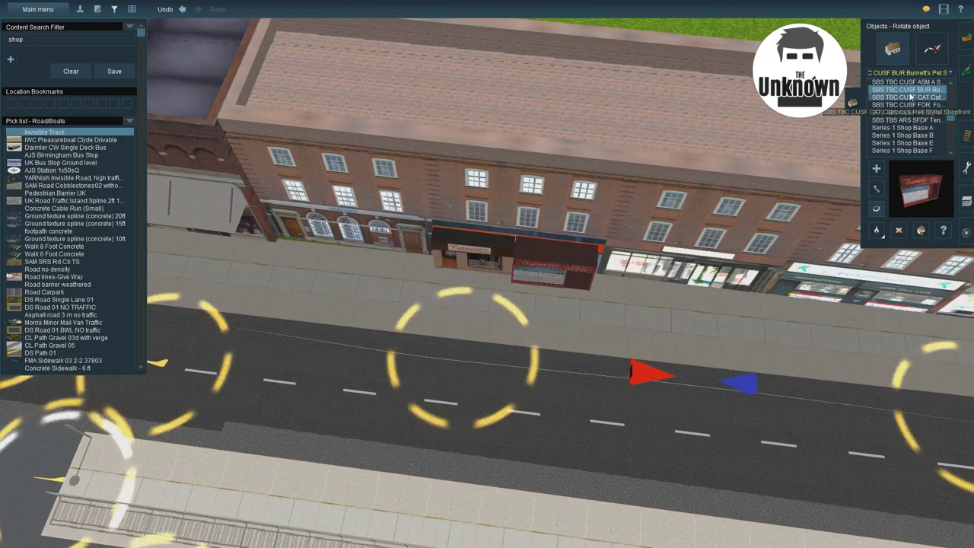
- Push the Burnetts shop back into line with the shop row
key(a)
scroll(353, 283, up, 3)
key(m)
scroll(555, 244, down, 2)
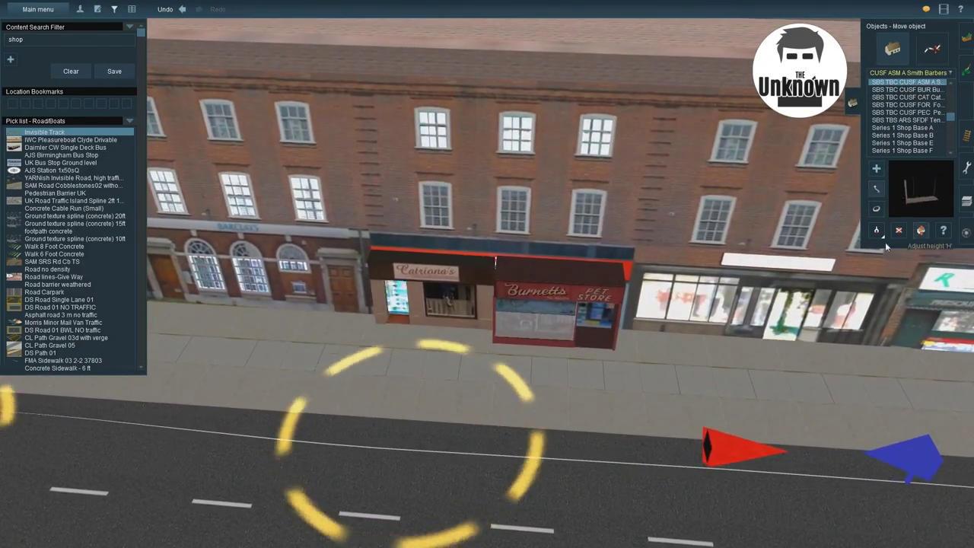
scroll(460, 314, down, 2)
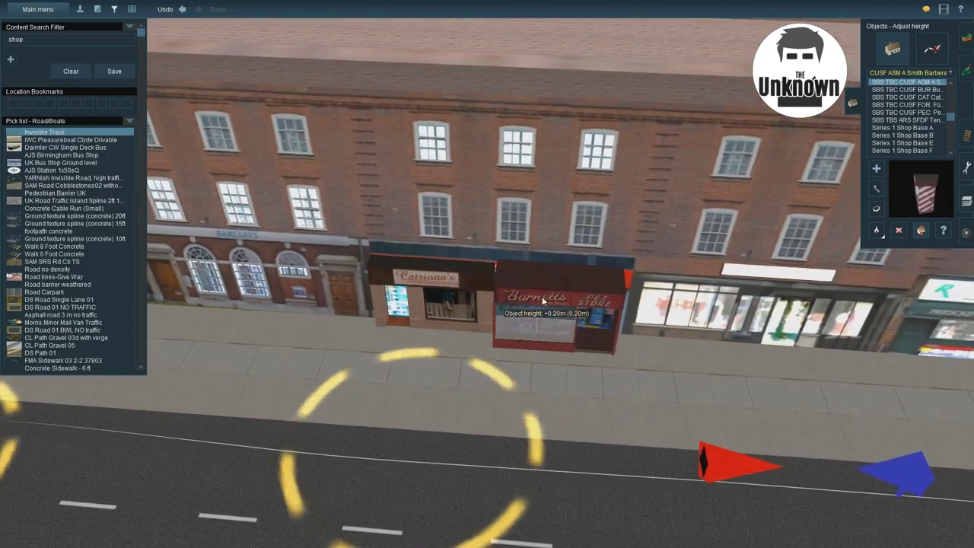
scroll(541, 301, up, 3)
key(m)
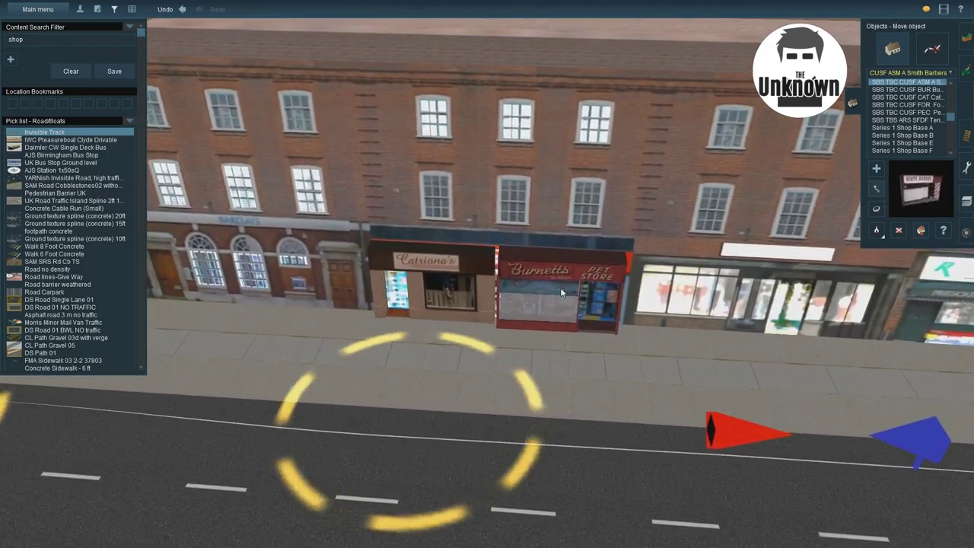
drag(560, 295, 559, 286)
- Drop and undo a Balmoral Bar shop, then place Cafe Rendezvous in the row beside Catriona's
key(a)
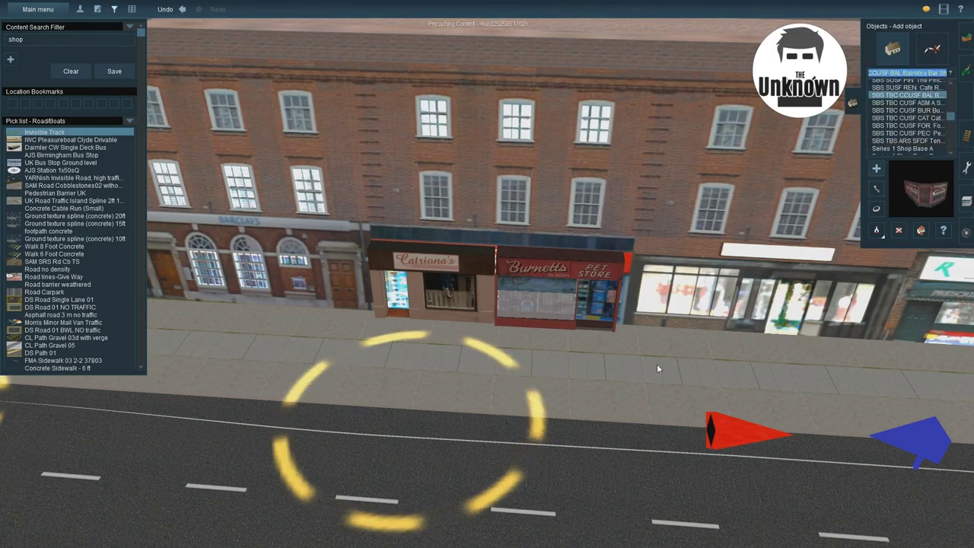
click(645, 371)
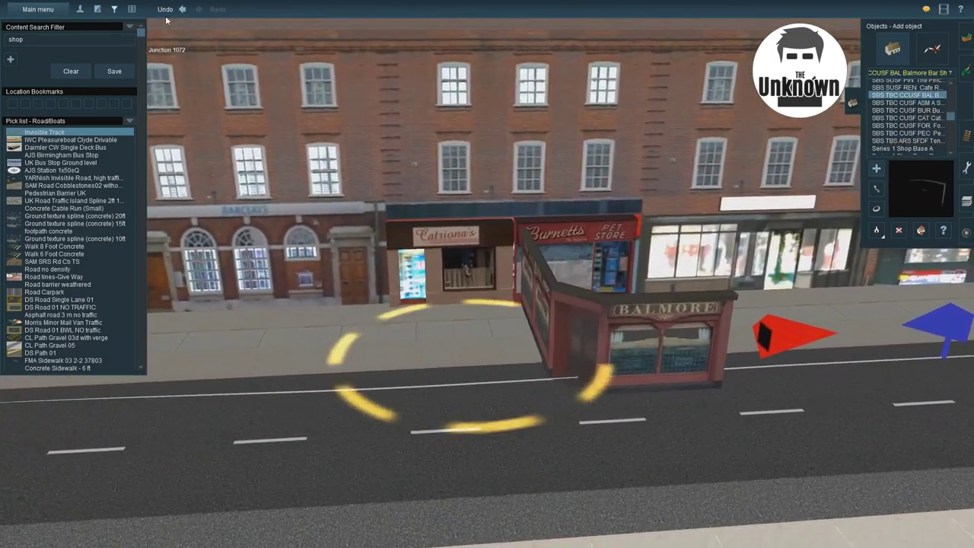
key(ctrl+z)
click(892, 88)
drag(566, 375, 446, 370)
click(876, 188)
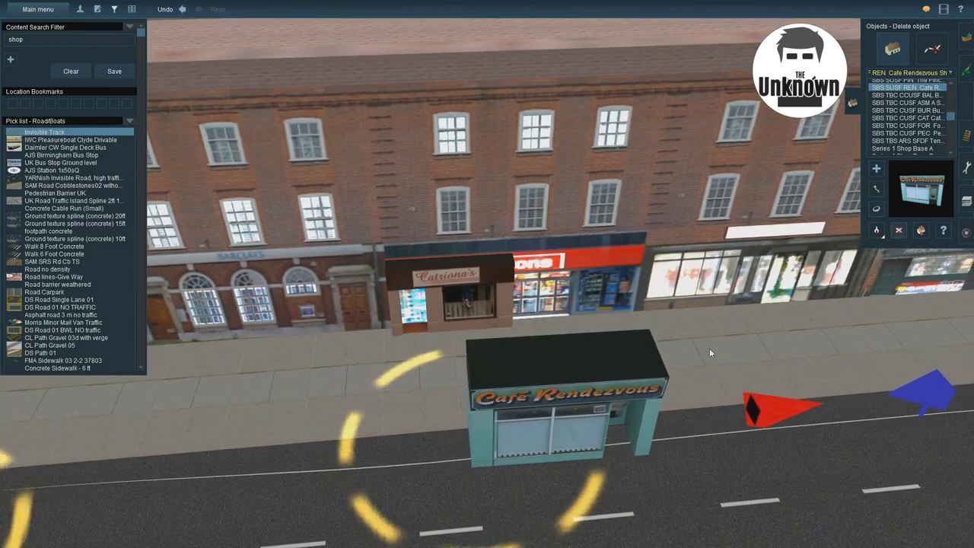
drag(582, 394, 601, 270)
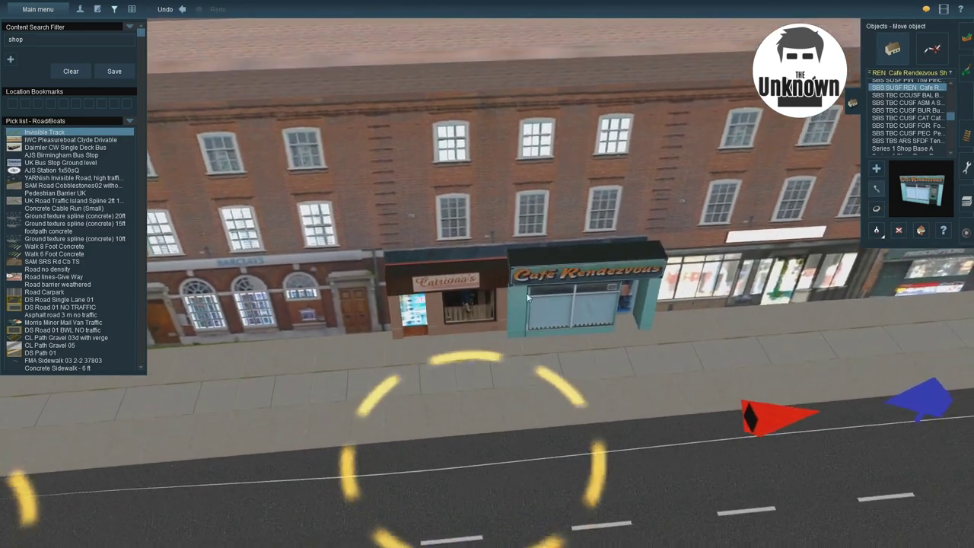
- Add The Pincushion shopfront and move it into the row beside Cafe Rendezvous
click(876, 230)
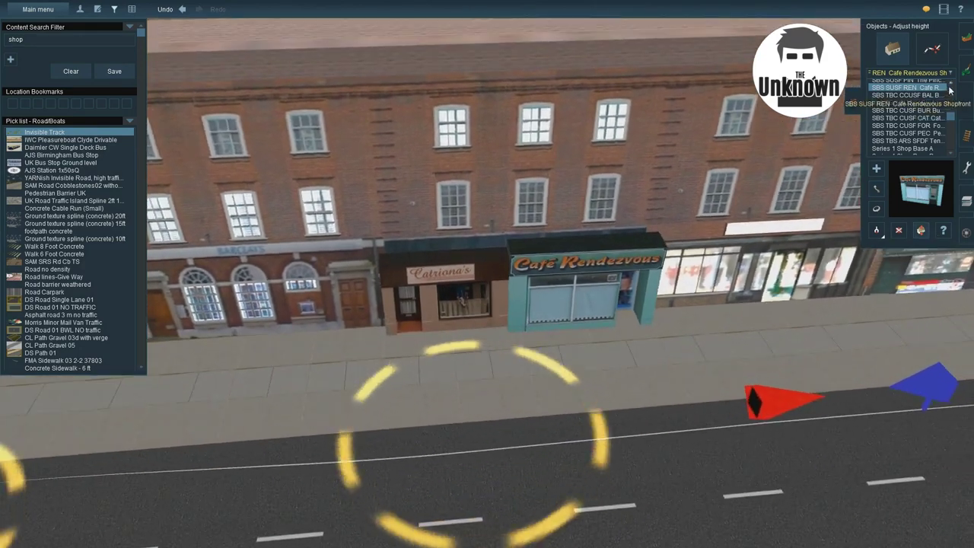
click(905, 80)
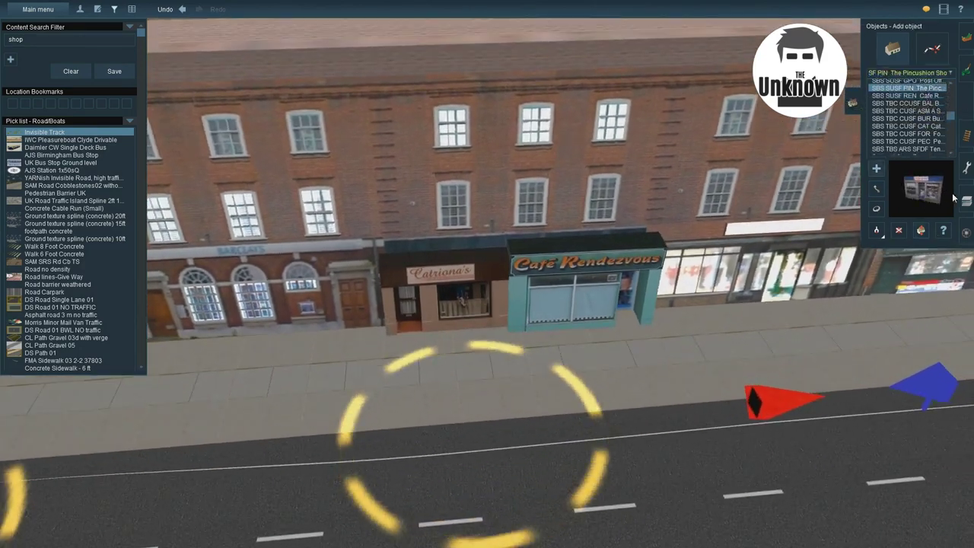
click(518, 386)
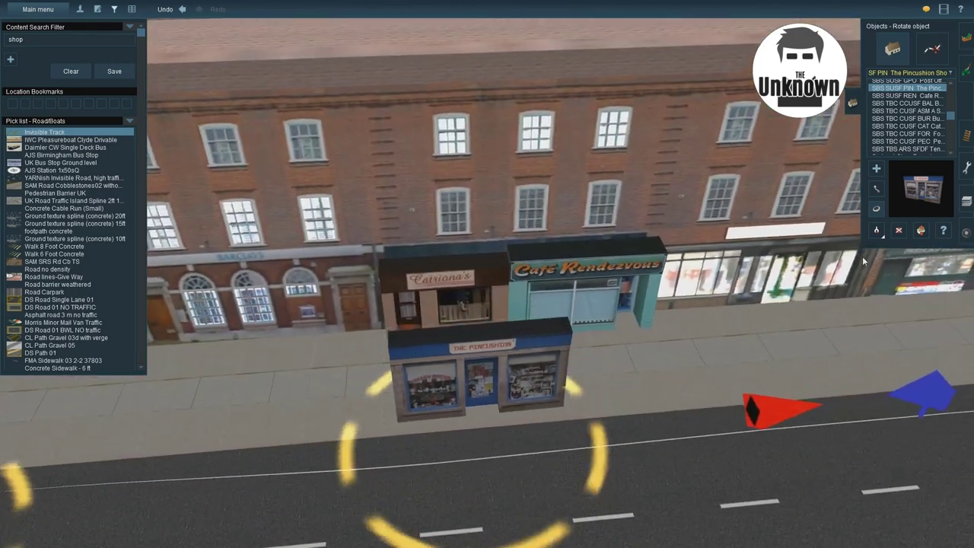
click(876, 188)
drag(483, 343, 453, 301)
right_drag(519, 275, 324, 308)
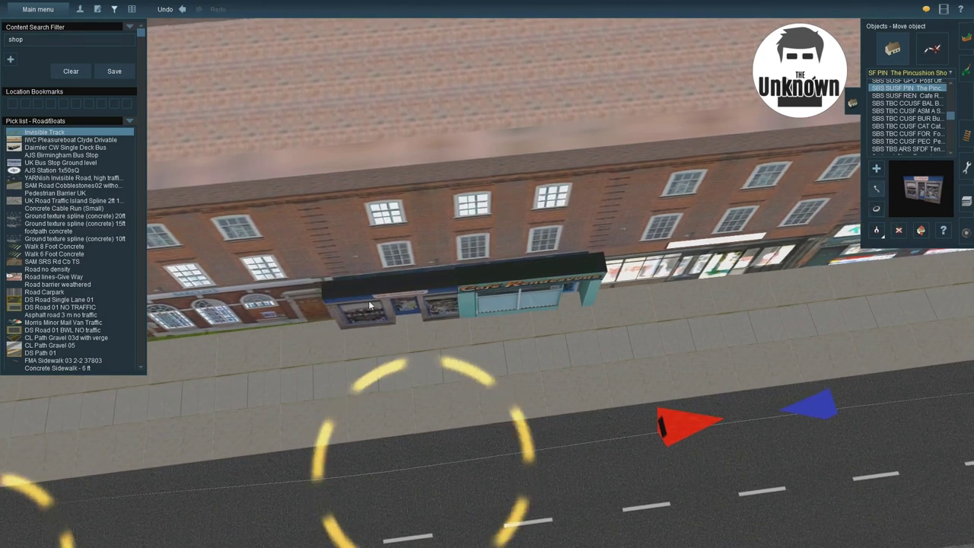
drag(368, 300, 378, 300)
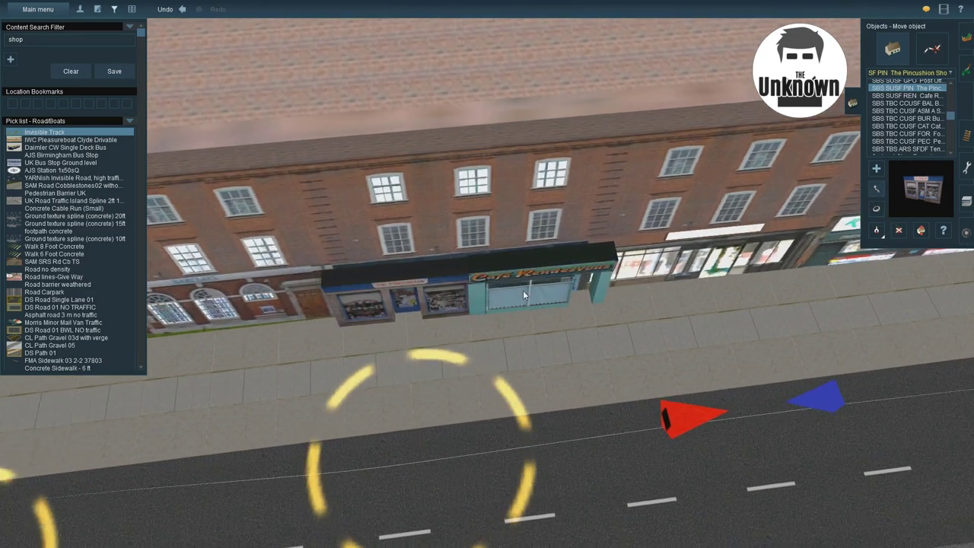
- Delete Cafe Rendezvous and fit the post office kiosk into the gap, turned to match the shops
scroll(523, 290, up, 3)
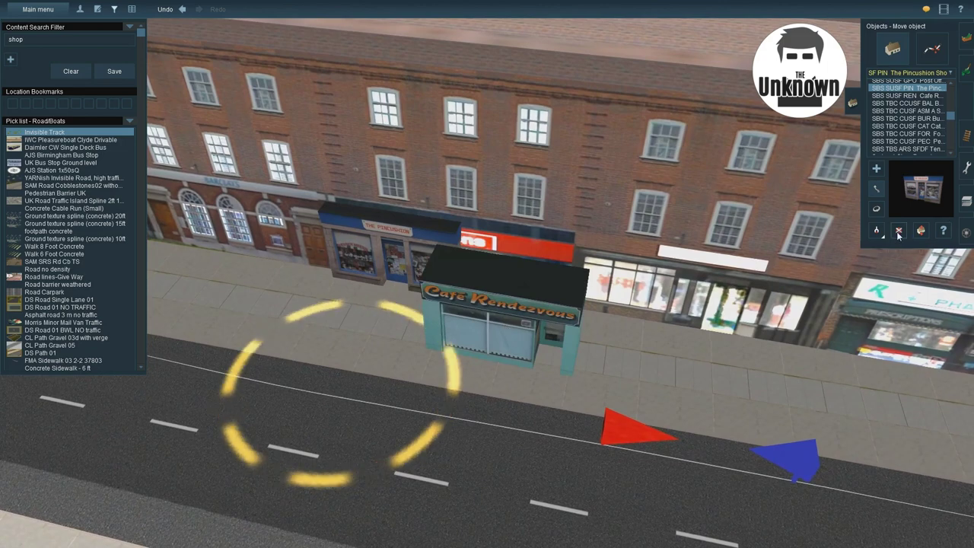
click(898, 231)
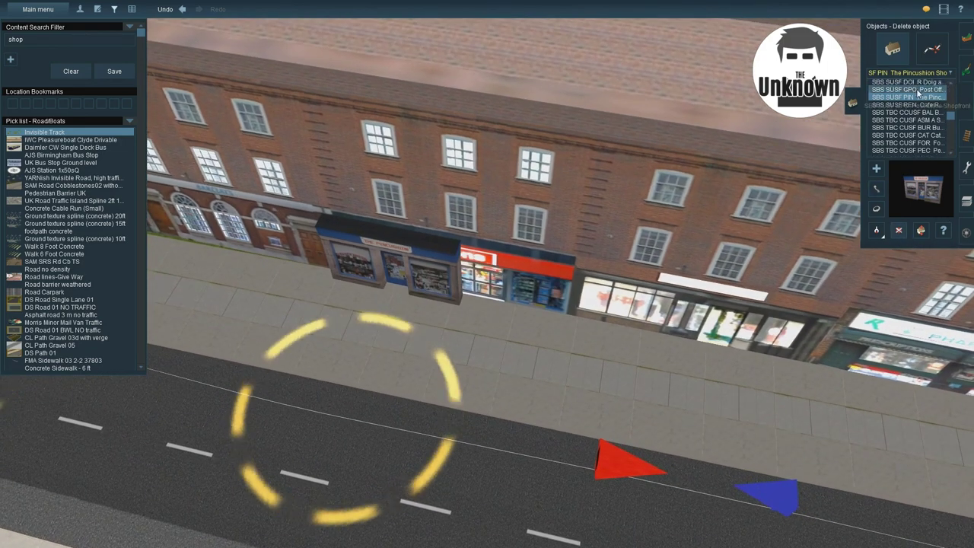
drag(568, 403, 416, 415)
key(m)
drag(609, 373, 562, 293)
scroll(505, 278, up, 2)
key(r)
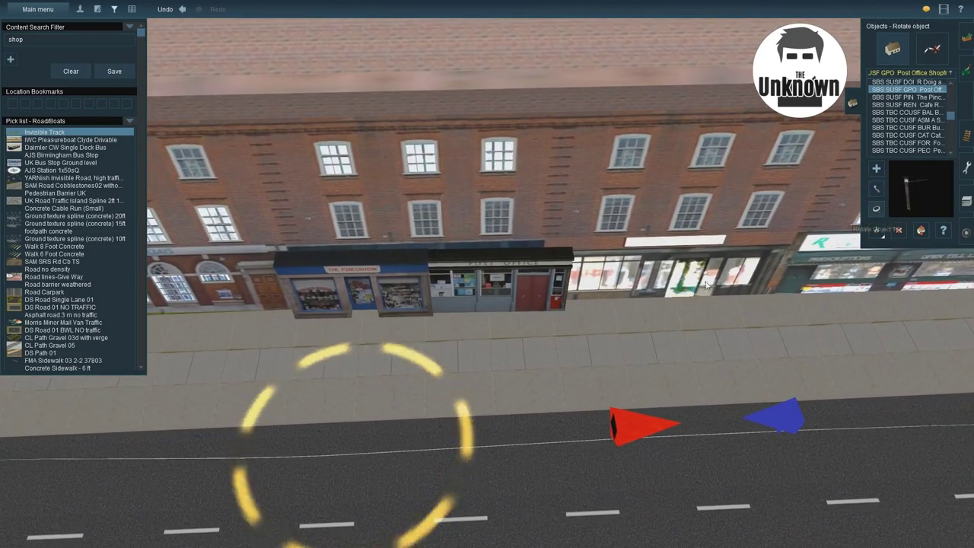
right_drag(501, 305, 393, 334)
- Return to Move object and turn the view to face the shop row
key(m)
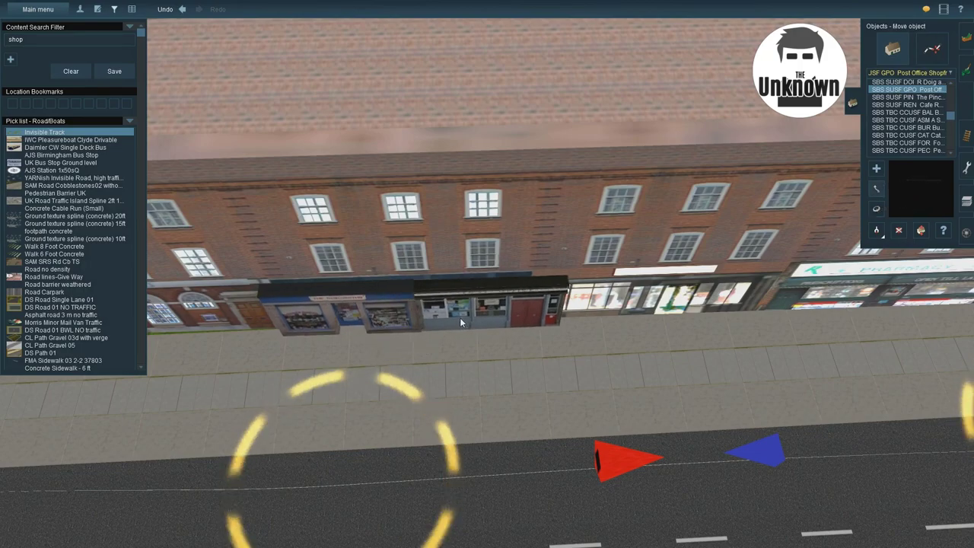
scroll(460, 319, down, 5)
right_drag(470, 299, 370, 259)
scroll(648, 248, up, 4)
- Extend the MB 4-lane road pavement's end node across the field toward the upper right
key(Right)
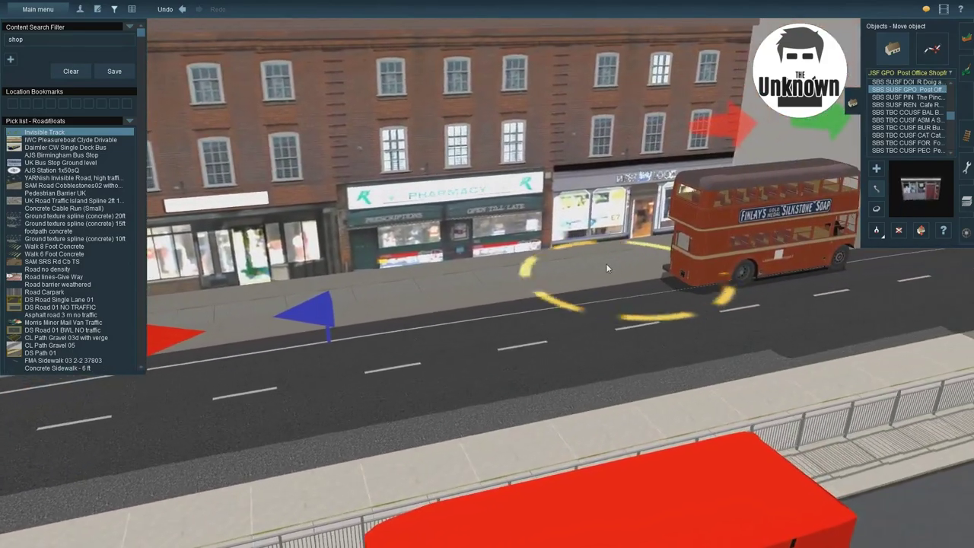
right_drag(510, 280, 376, 254)
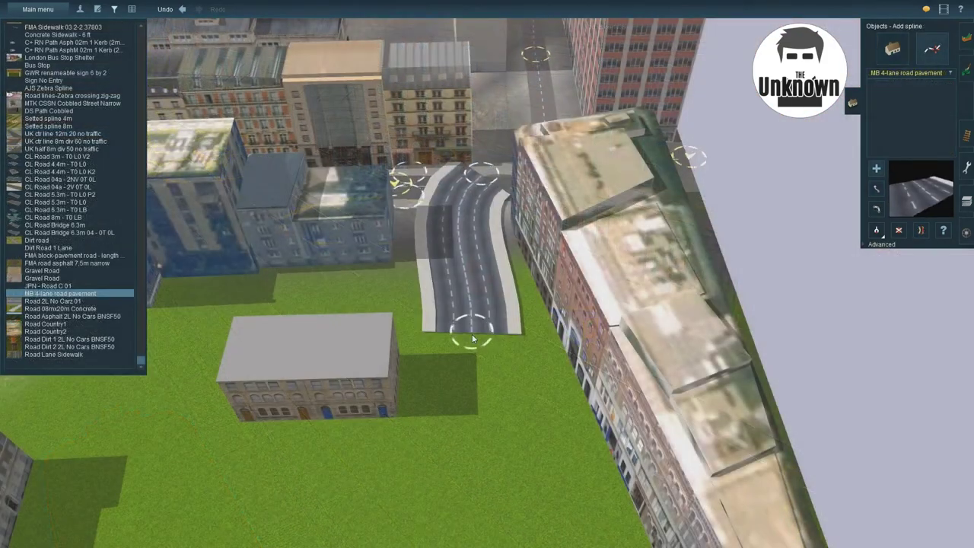
mouse_move(472, 338)
mouse_down()
mouse_move(507, 378)
mouse_move(489, 342)
mouse_up()
right_drag(489, 342, 659, 283)
drag(659, 282, 700, 320)
right_drag(700, 319, 450, 294)
drag(449, 293, 747, 145)
right_drag(748, 145, 462, 439)
- Reshape the road's curve from its bottom node, lower the top node, and adjust a control point
mouse_move(461, 438)
mouse_down()
mouse_move(462, 415)
mouse_move(472, 414)
mouse_move(464, 465)
mouse_move(456, 453)
mouse_up()
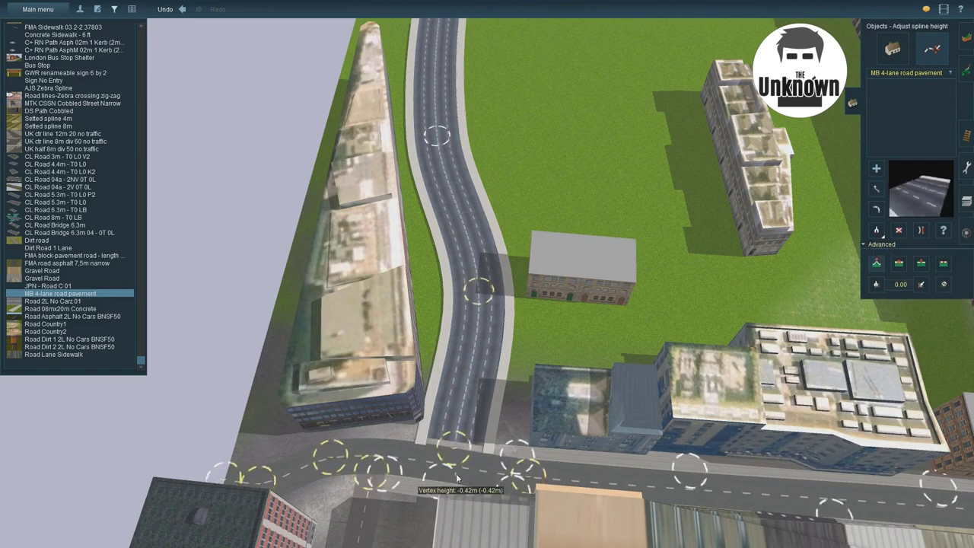
drag(473, 316, 466, 308)
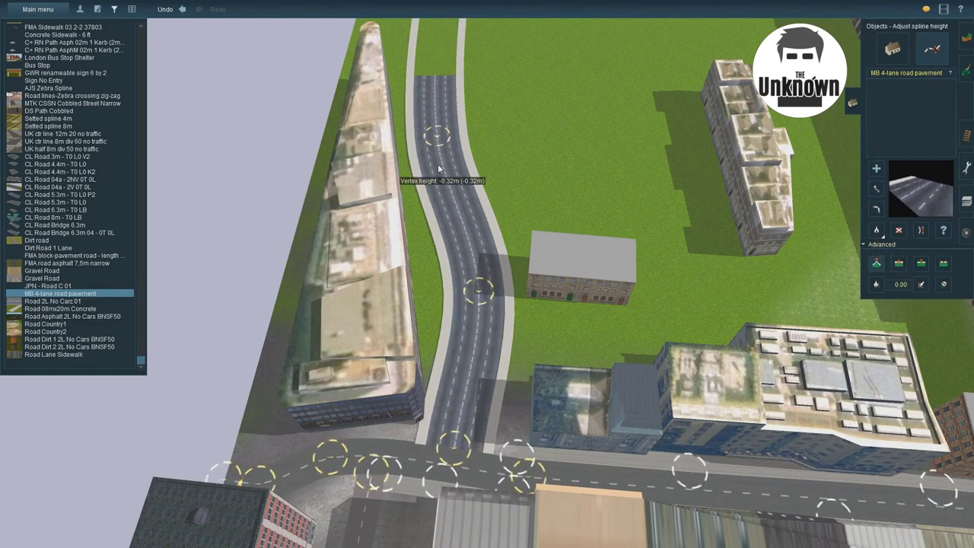
drag(438, 168, 435, 169)
key(Up)
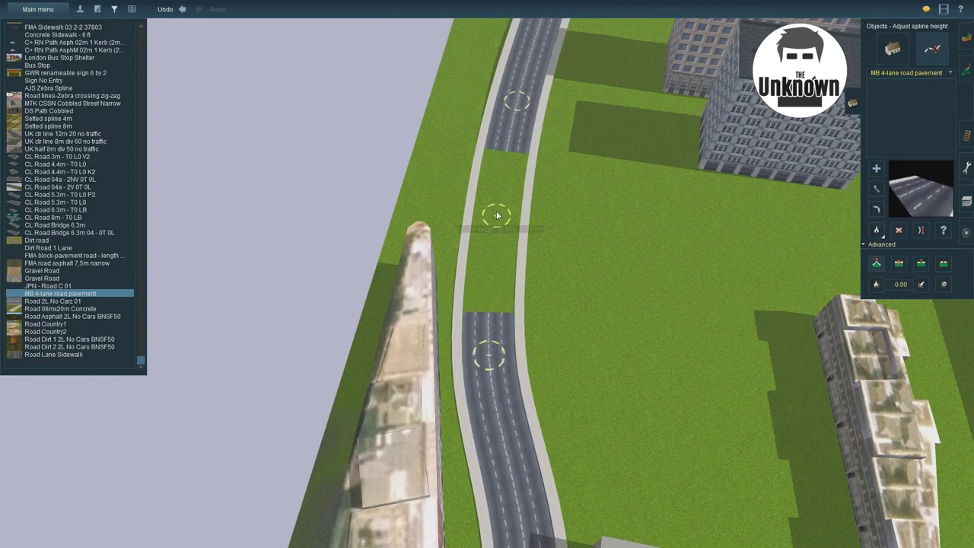
key(Up)
key(Left)
key(Right)
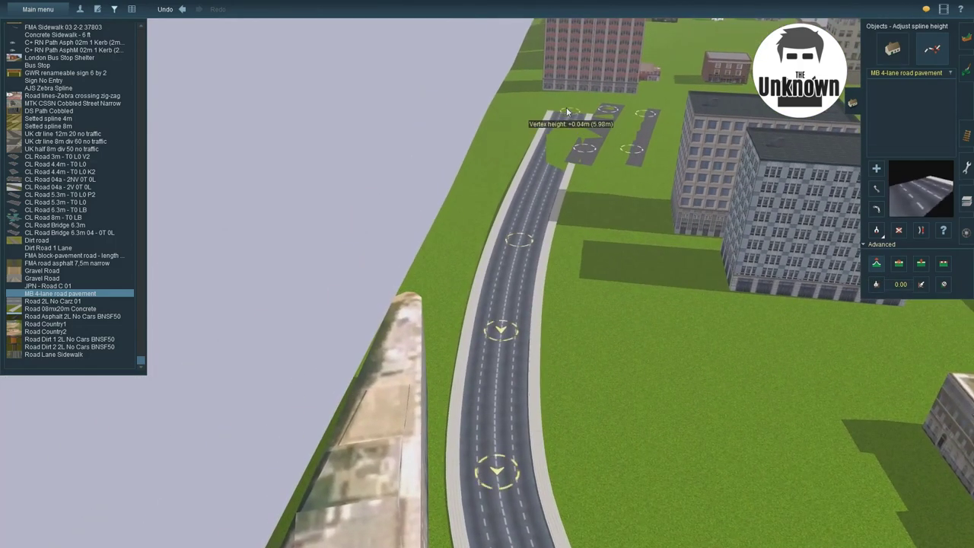
key(Down)
key(Right)
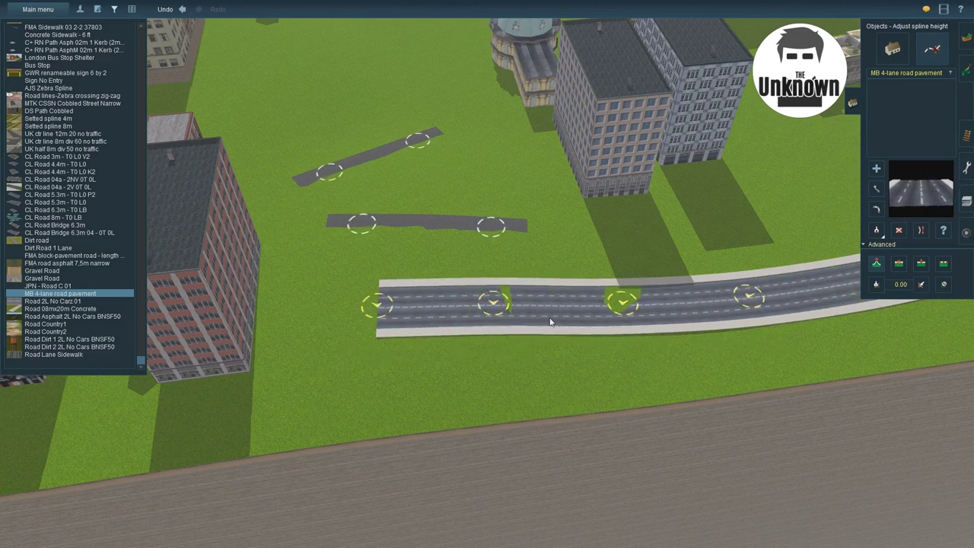
scroll(647, 310, down, 3)
scroll(483, 243, up, 3)
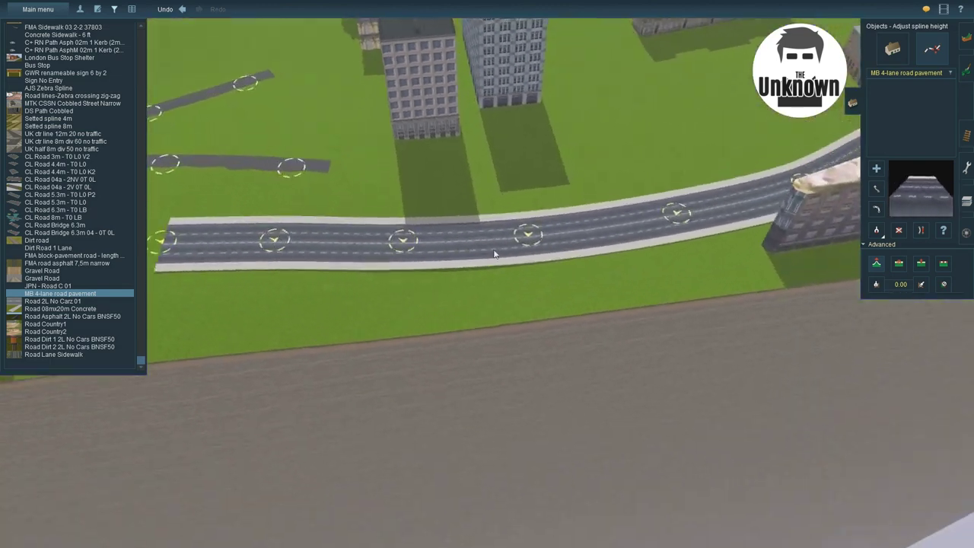
drag(530, 281, 471, 288)
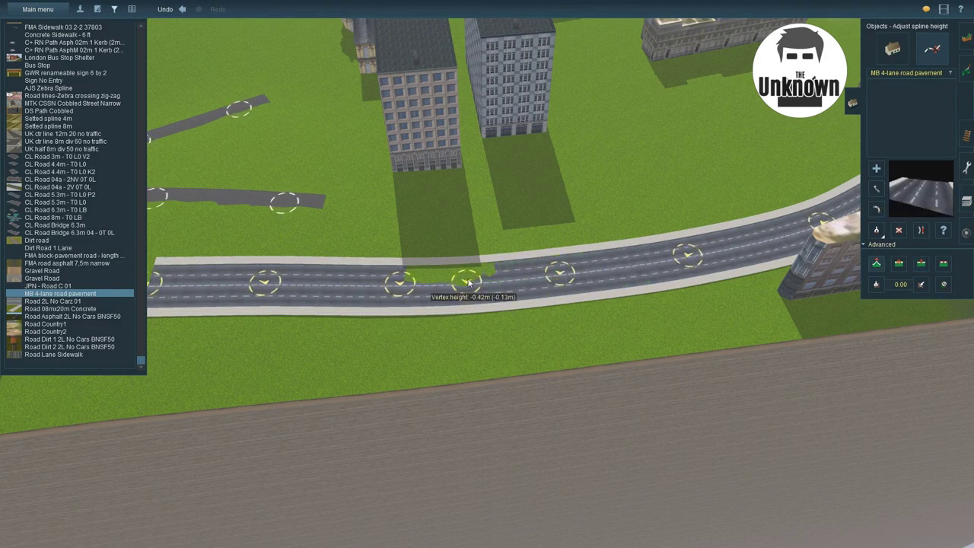
scroll(396, 282, down, 3)
- Place a Backdrop City low buildings strip in the field and move it beside the road
right_drag(396, 281, 592, 207)
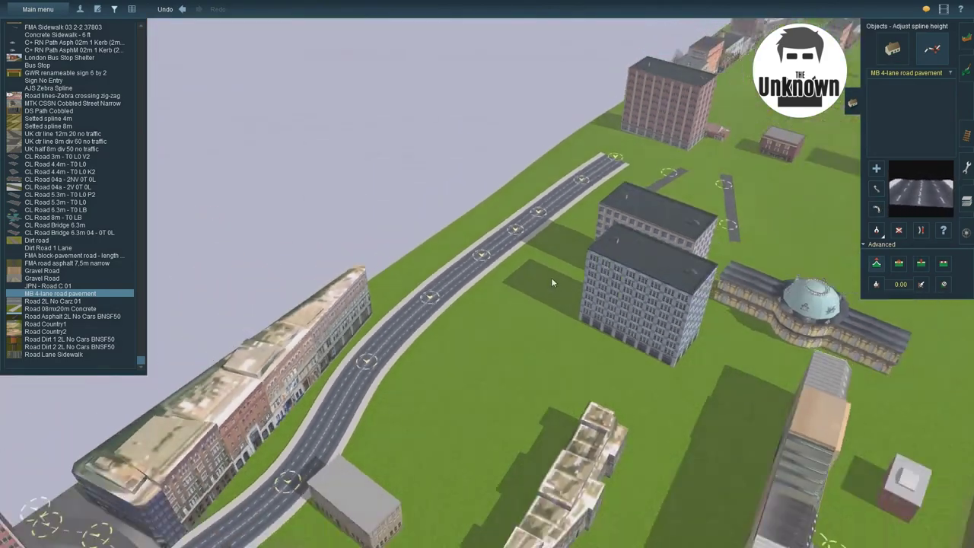
scroll(592, 208, up, 3)
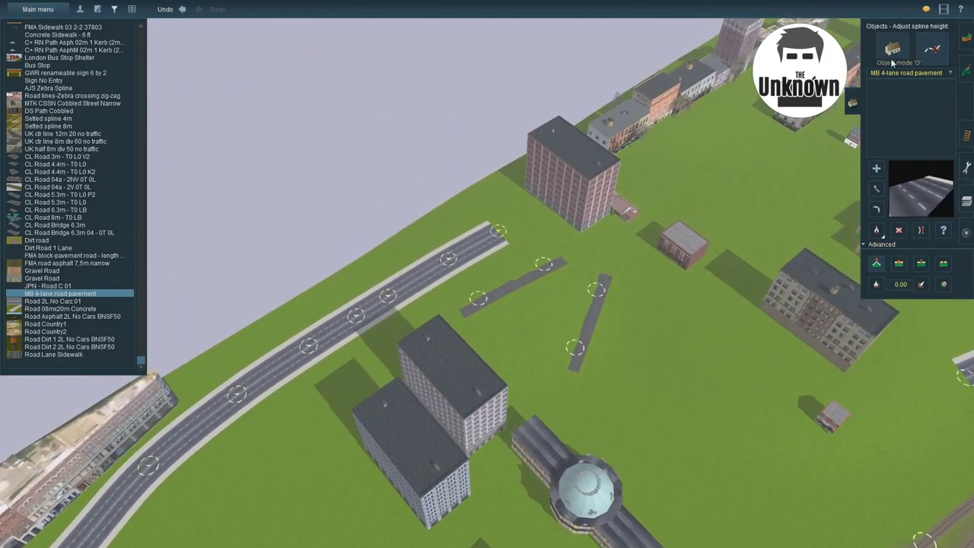
click(546, 158)
drag(654, 78, 283, 319)
- Move the dark grey building to the field's lower left
right_drag(283, 319, 570, 325)
scroll(387, 289, up, 2)
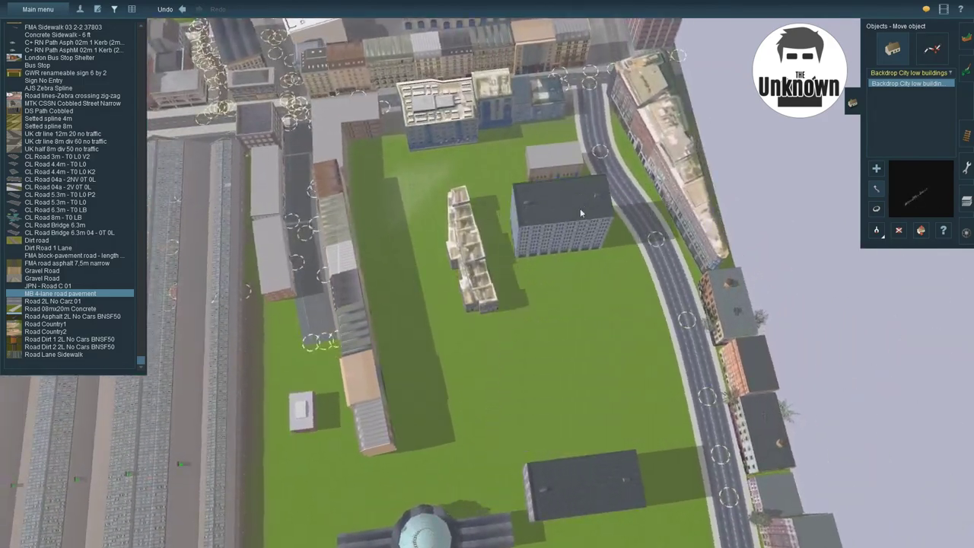
drag(579, 208, 362, 477)
right_drag(338, 492, 608, 243)
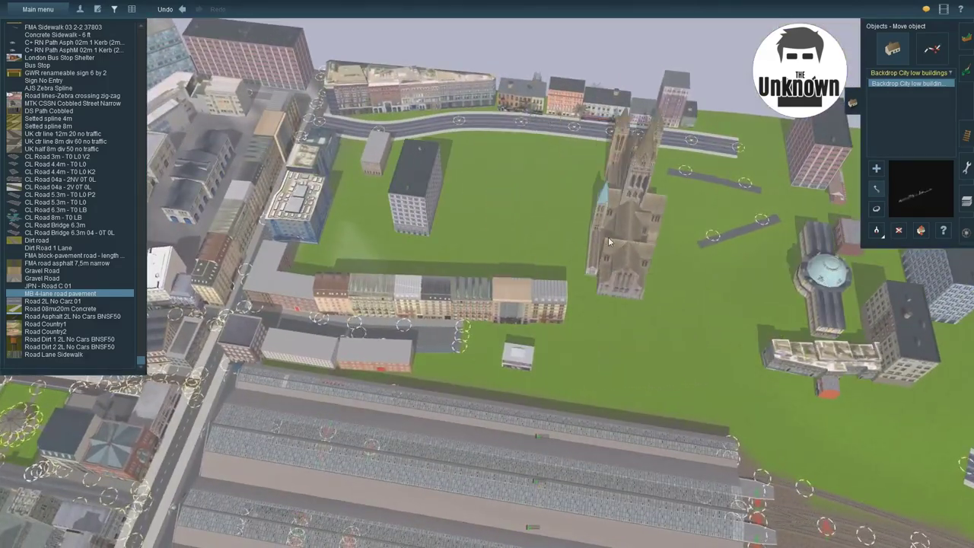
right_drag(490, 249, 544, 229)
right_drag(554, 189, 487, 251)
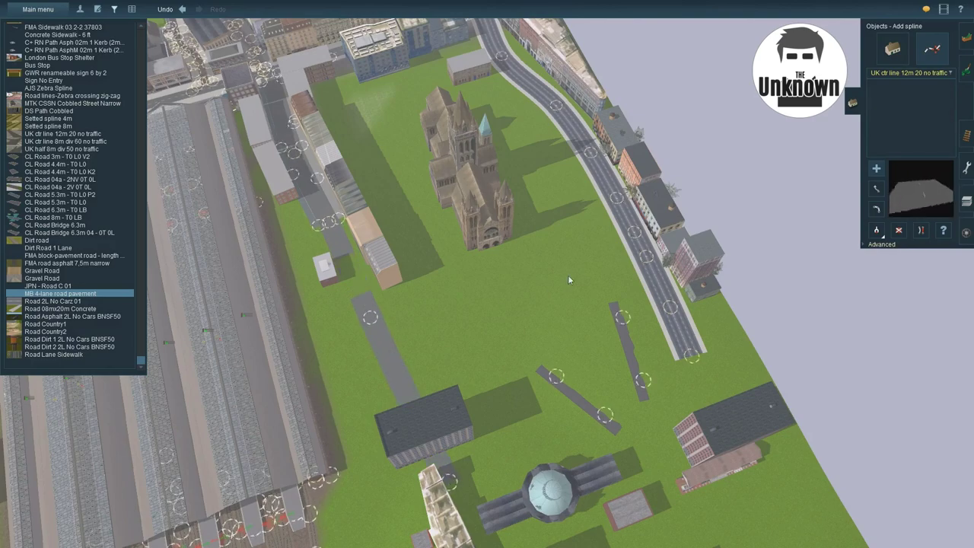
- Snap the new road's end across the cathedral field onto the main road node
right_drag(479, 280, 461, 204)
right_drag(453, 283, 546, 281)
drag(546, 281, 656, 265)
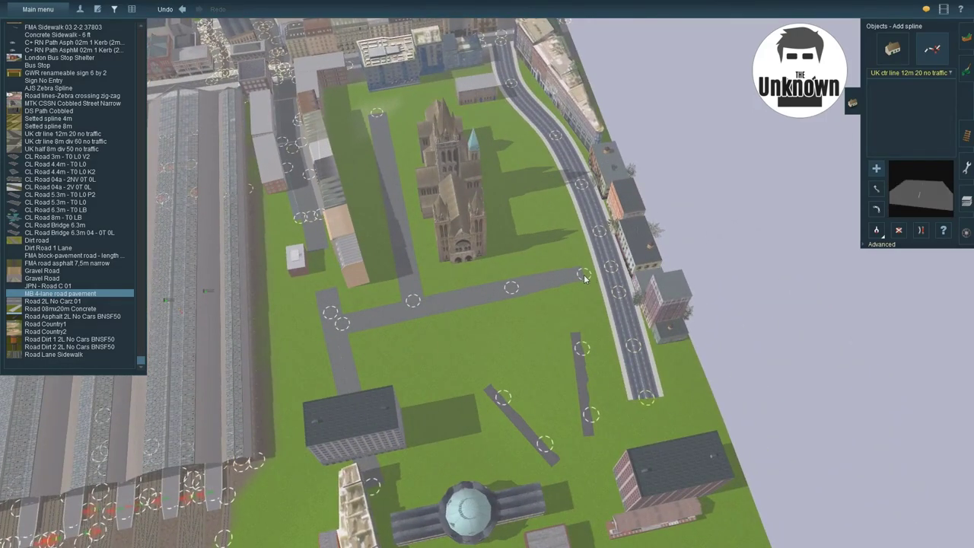
right_drag(583, 274, 502, 267)
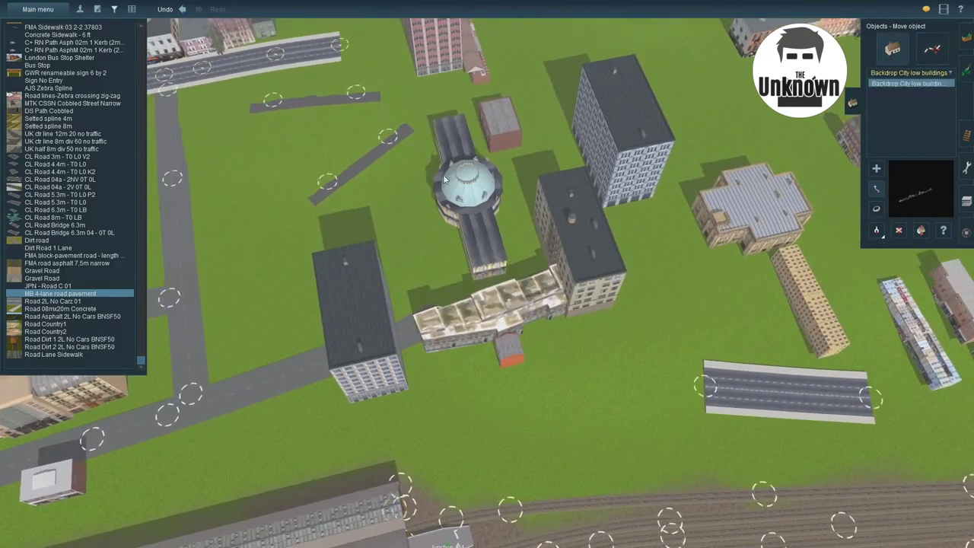
right_drag(422, 177, 544, 327)
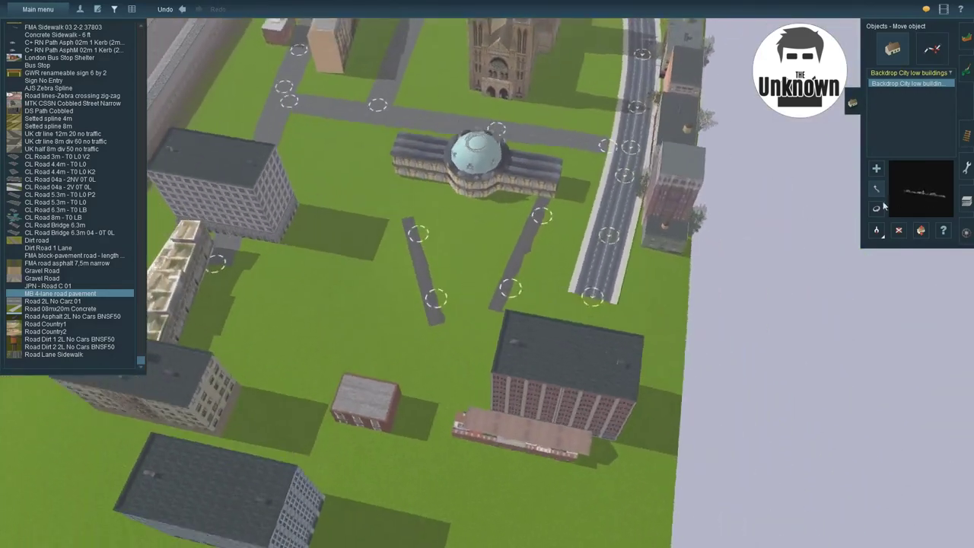
- Pick the Backdrop City low buildings strip and check a backdrop building's properties without changes
click(933, 50)
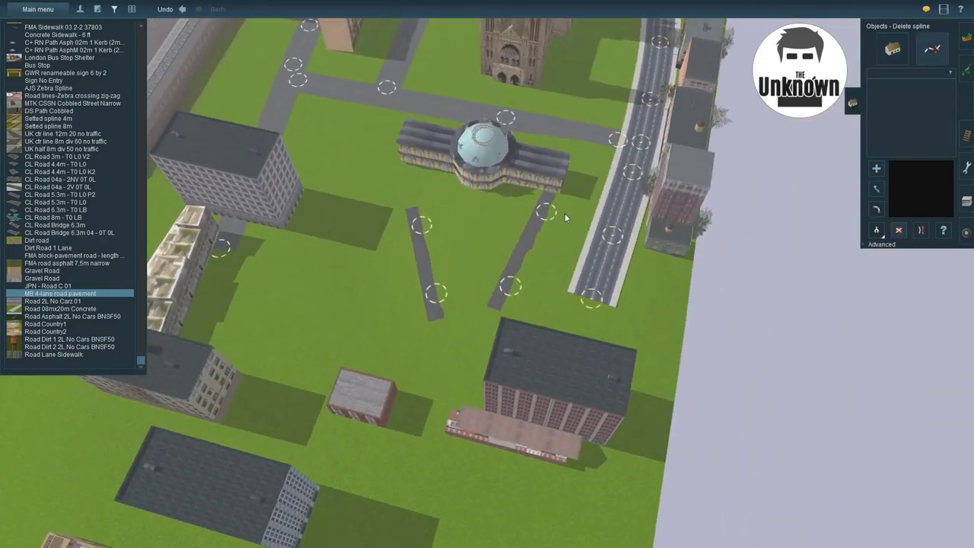
right_drag(417, 283, 286, 301)
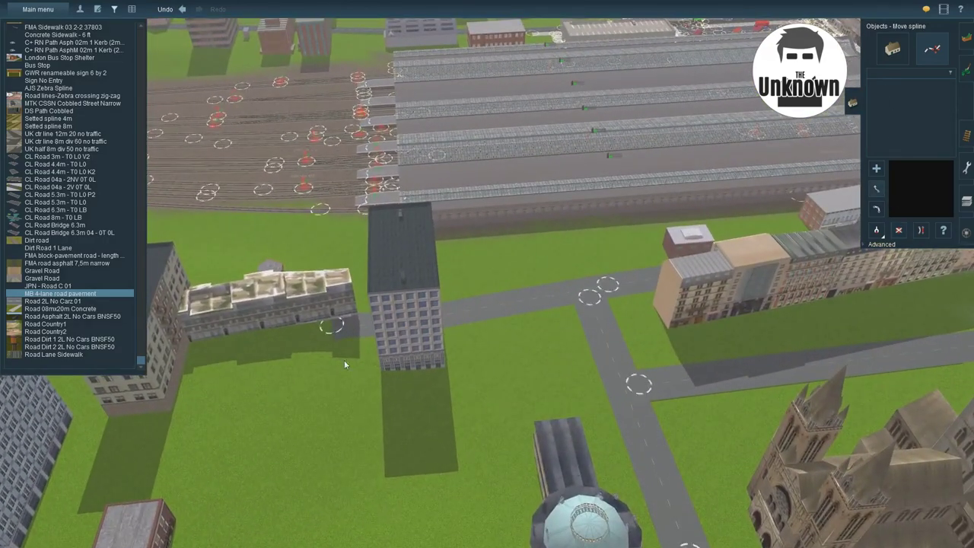
right_drag(344, 364, 396, 305)
ctrl+click(467, 156)
scroll(528, 169, up, 5)
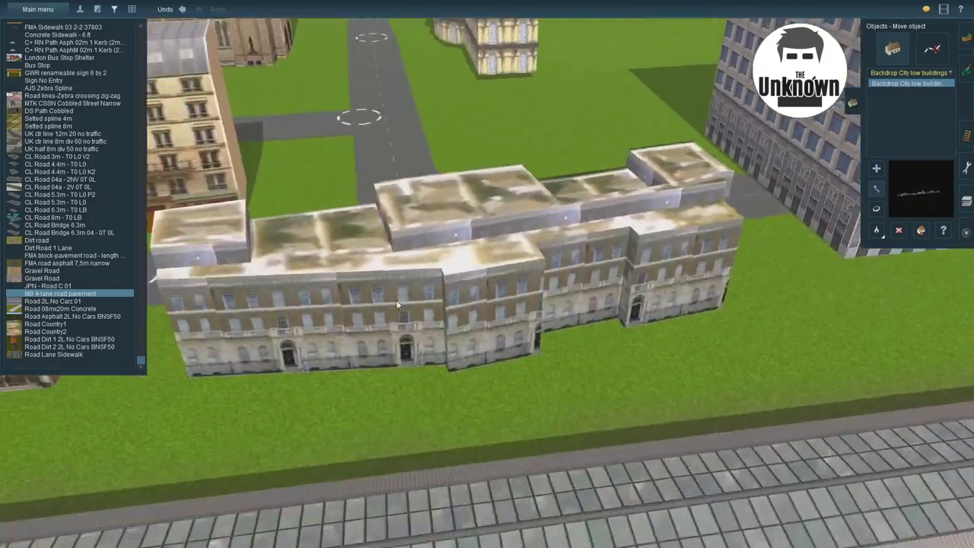
scroll(397, 304, down, 8)
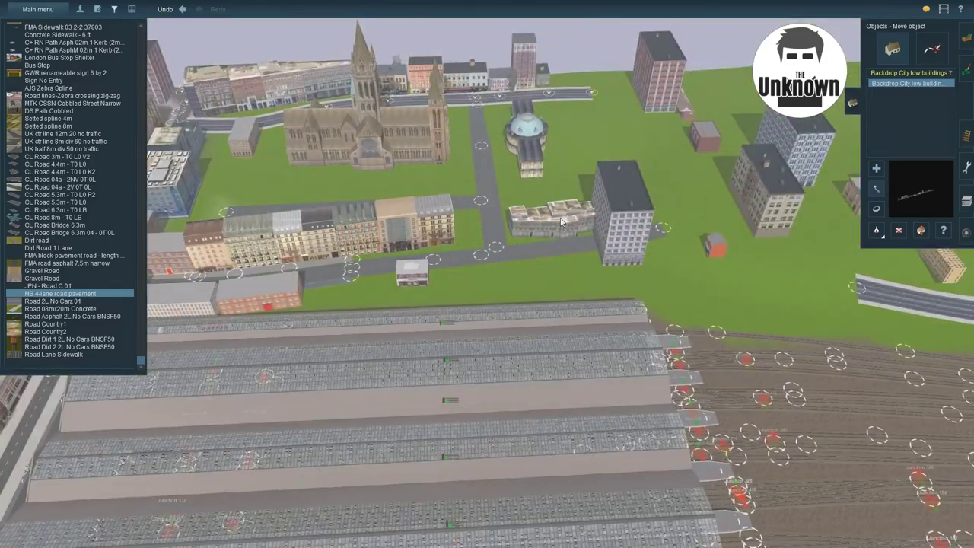
right_drag(560, 221, 452, 347)
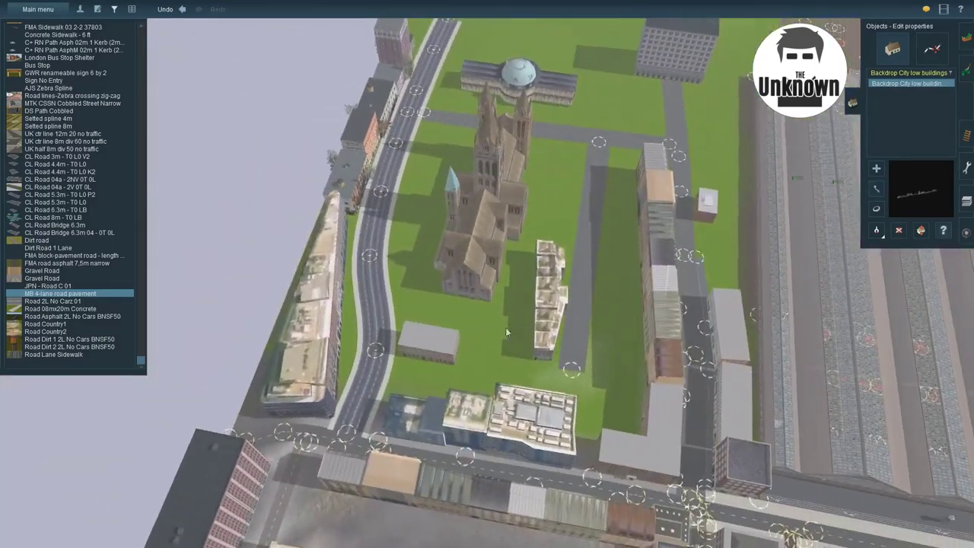
click(443, 339)
click(765, 506)
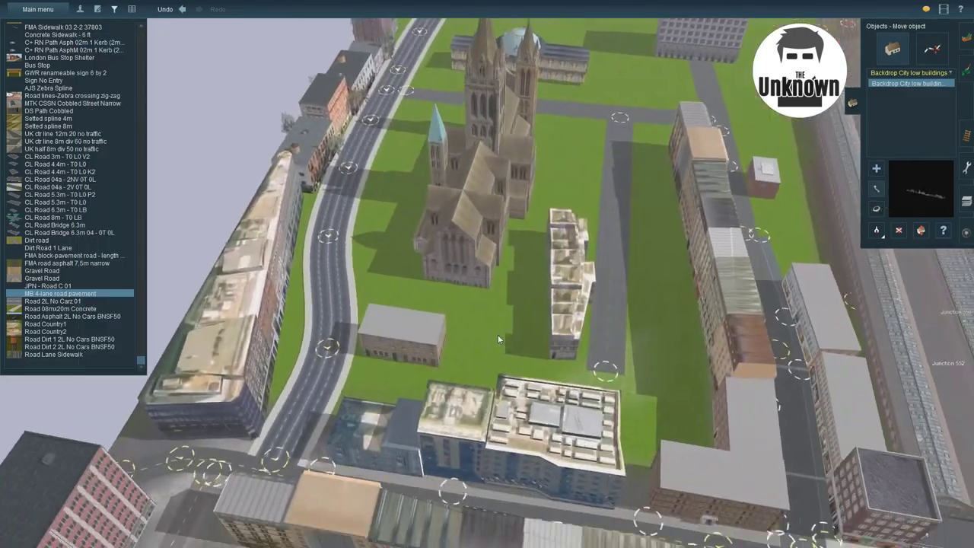
- Rotate the grey building to face the road and move it beside the road
right_drag(497, 334, 875, 206)
click(875, 206)
drag(411, 289, 289, 322)
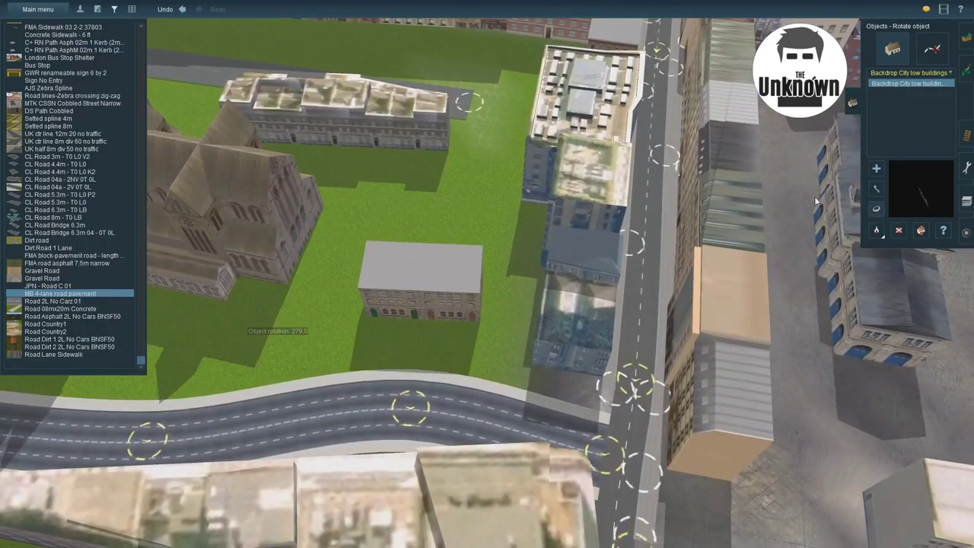
key(m)
drag(430, 296, 454, 340)
key(m)
right_drag(404, 358, 476, 268)
- Turn the grey block again and move it back across the road
key(r)
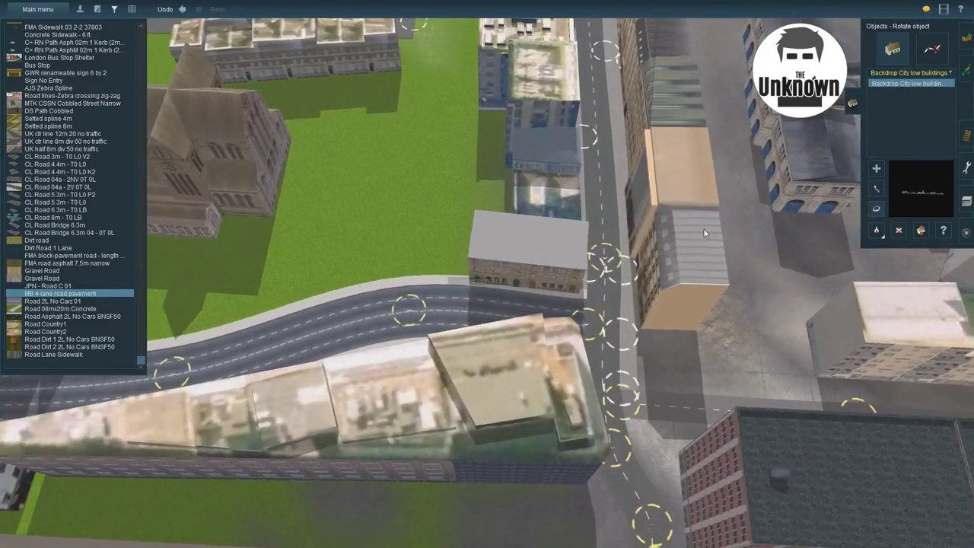
right_drag(554, 268, 394, 386)
drag(394, 386, 450, 263)
right_drag(440, 261, 481, 263)
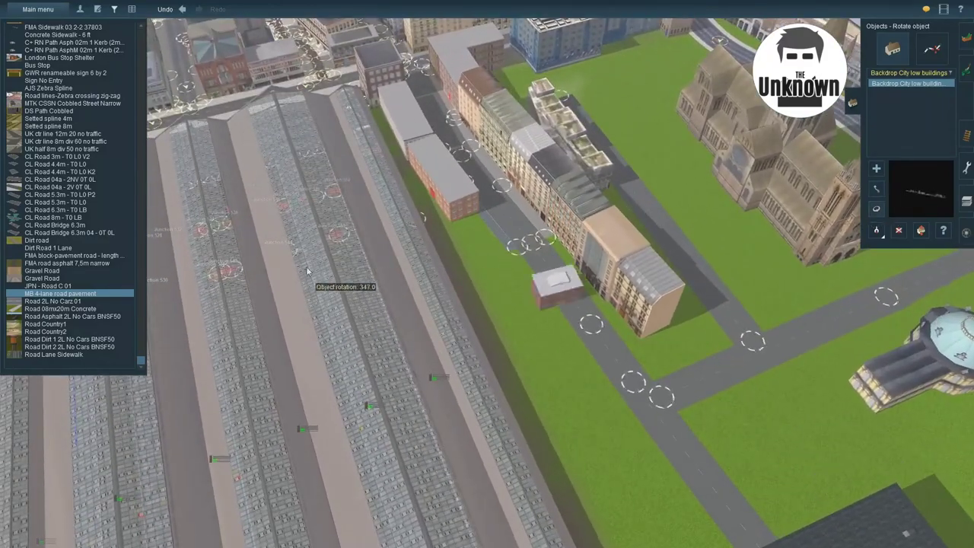
right_drag(280, 268, 357, 275)
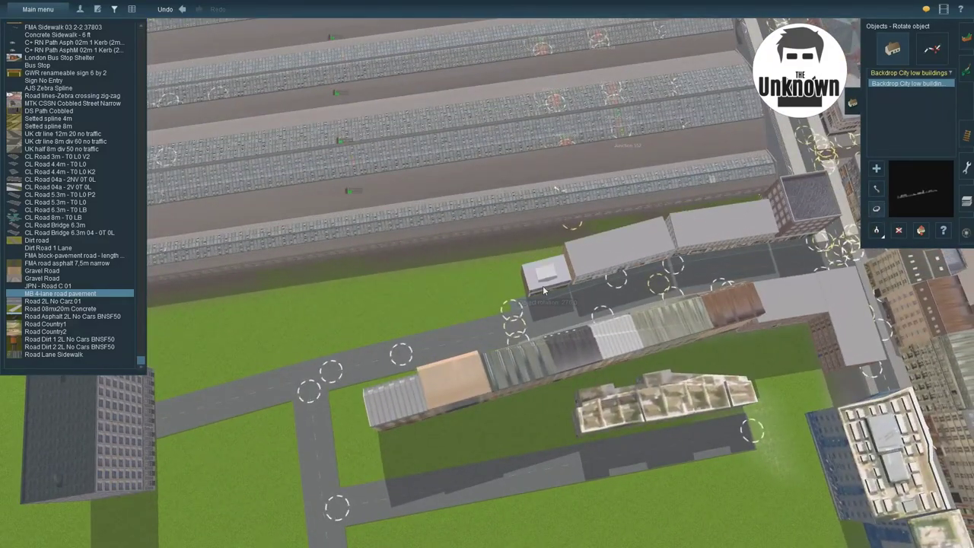
right_drag(543, 290, 516, 215)
- Move the small red hut lower down beside the road
drag(516, 215, 537, 397)
right_drag(537, 398, 372, 245)
right_drag(282, 165, 530, 248)
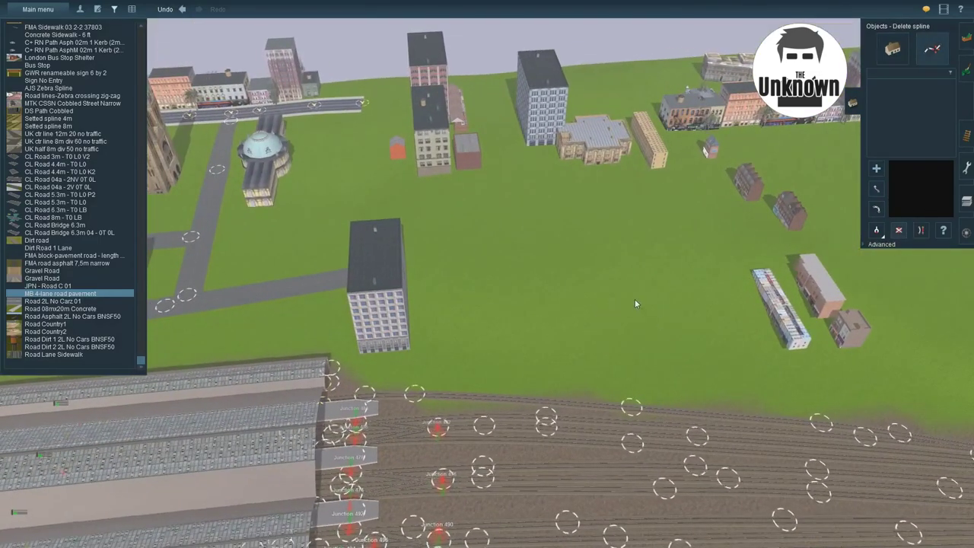
scroll(787, 304, up, 2)
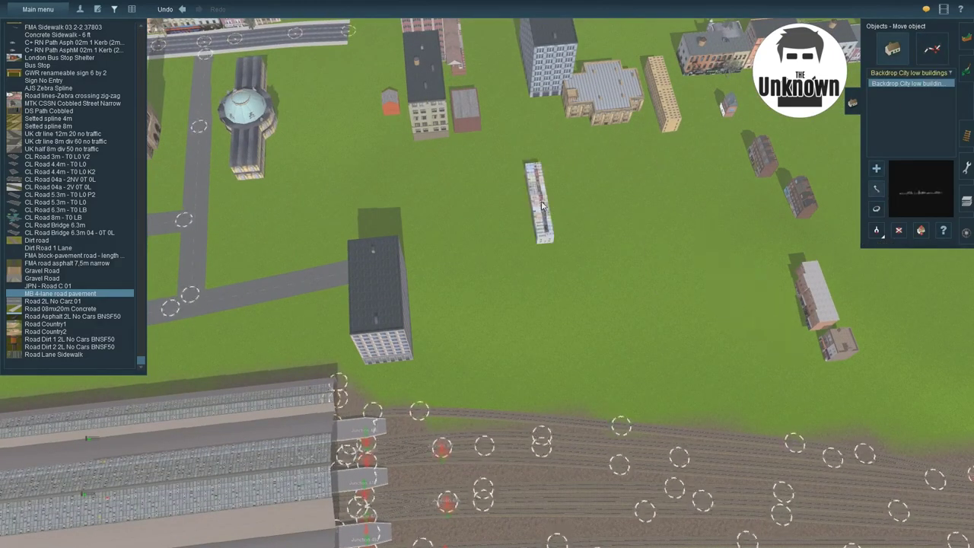
right_drag(541, 205, 705, 184)
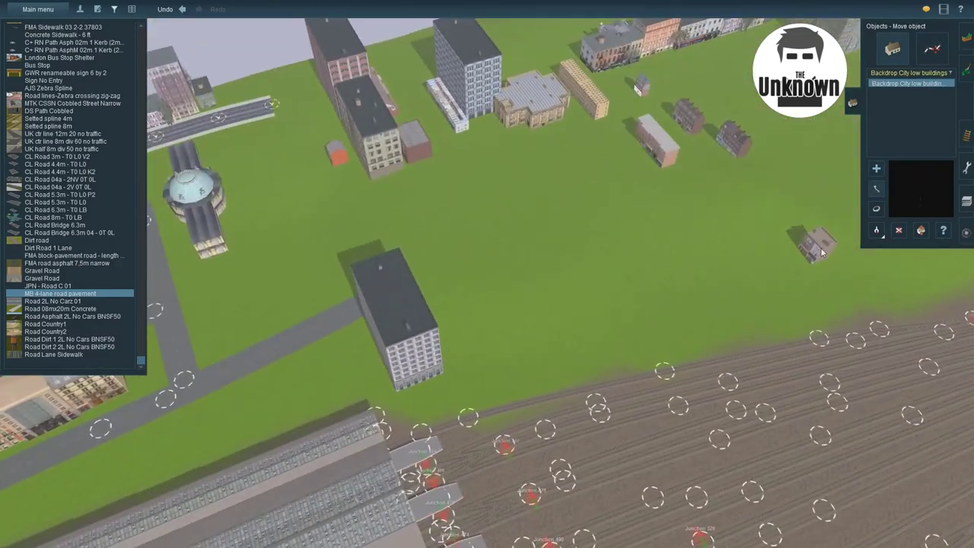
right_drag(807, 241, 888, 186)
key(s)
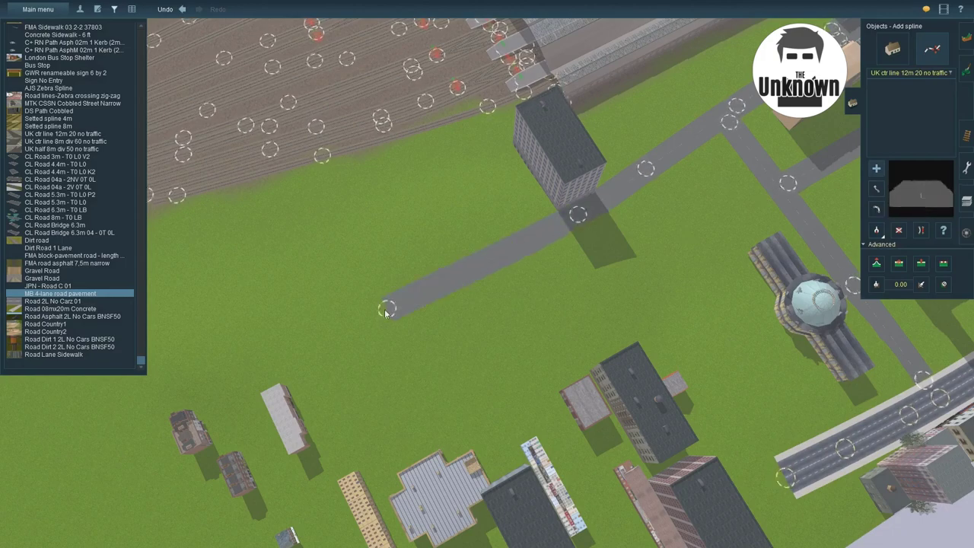
- Orbit and move the view across the town
right_drag(378, 312, 558, 321)
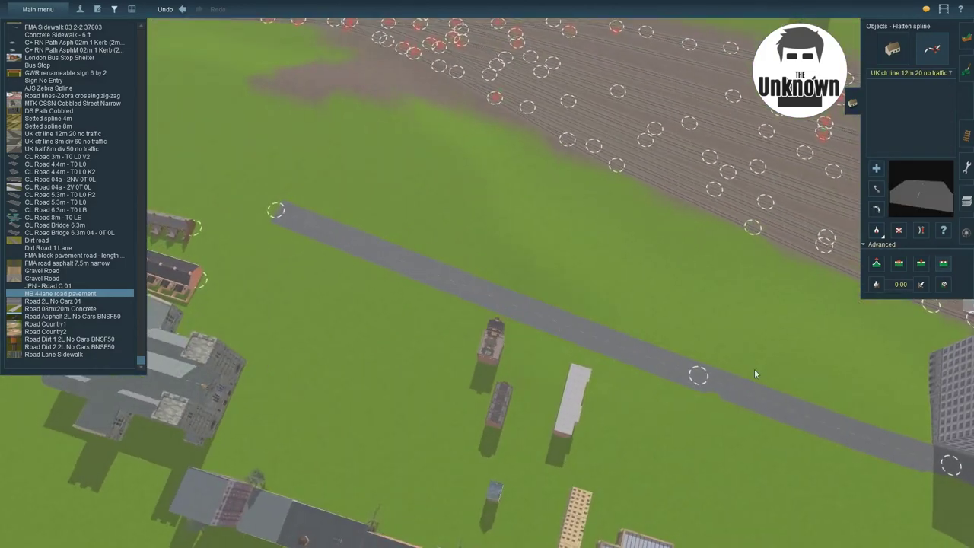
right_drag(780, 394, 551, 263)
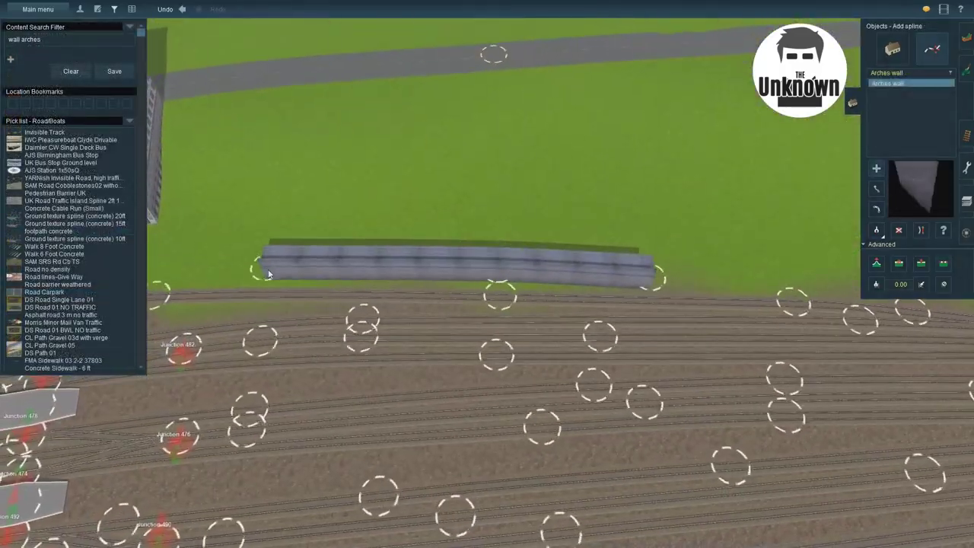
- Orbit around the Arches wall to view it along the tracks, city and station roof
right_drag(262, 265, 565, 257)
right_drag(286, 305, 324, 263)
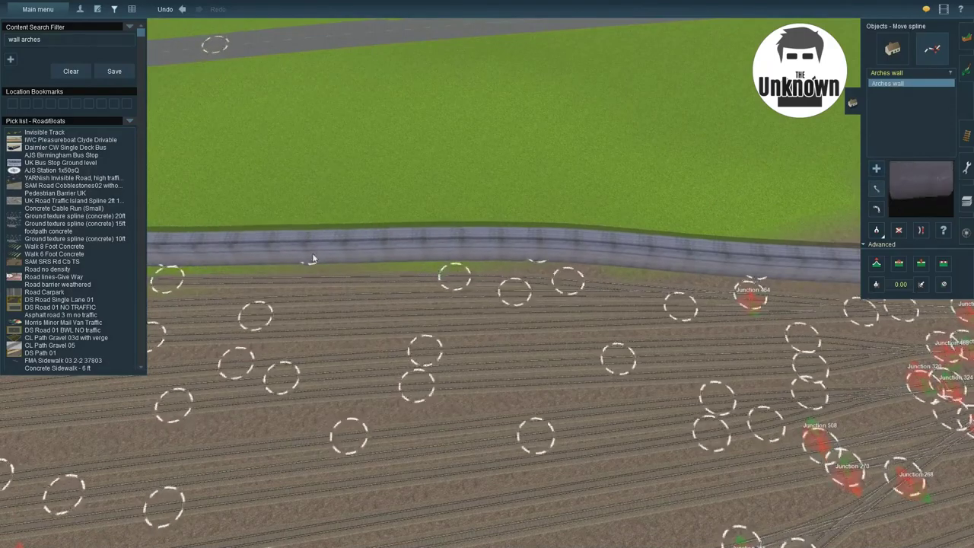
right_drag(542, 260, 542, 249)
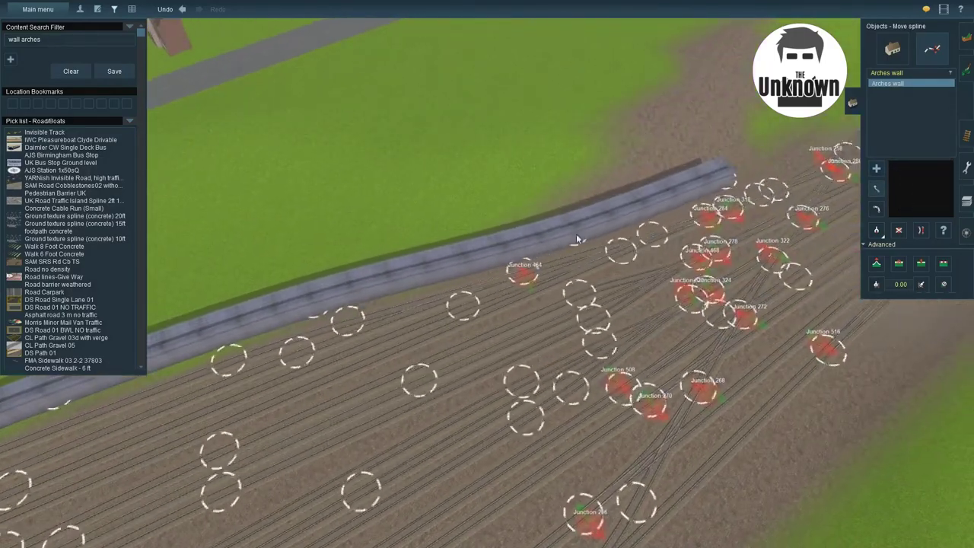
right_drag(755, 167, 394, 268)
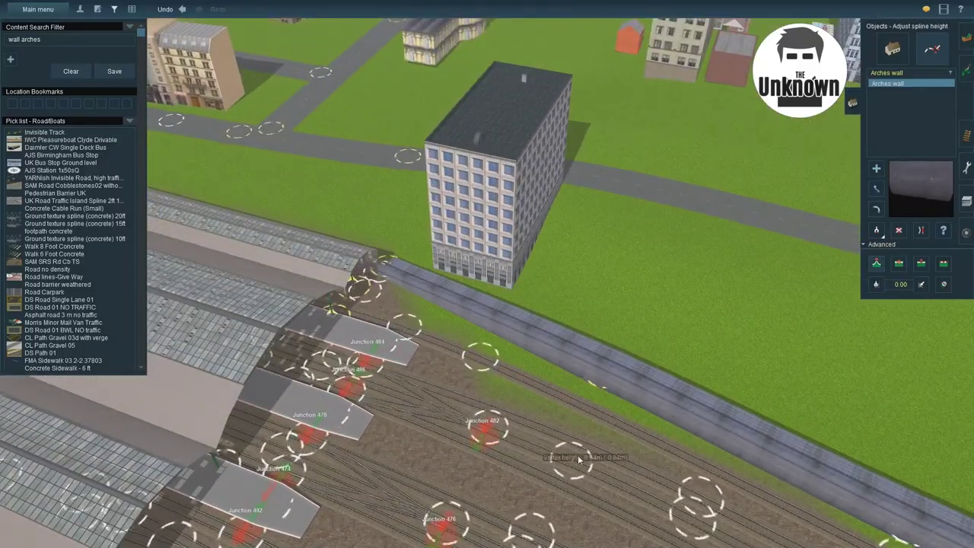
right_drag(586, 406, 559, 292)
mouse_move(427, 288)
right_down()
mouse_move(511, 248)
mouse_move(508, 279)
mouse_move(502, 220)
mouse_move(419, 309)
mouse_move(472, 289)
mouse_move(454, 298)
mouse_move(417, 268)
mouse_move(442, 235)
mouse_move(385, 241)
mouse_move(411, 266)
mouse_move(487, 296)
mouse_move(549, 199)
mouse_move(574, 240)
mouse_move(666, 237)
mouse_move(673, 179)
mouse_move(623, 218)
mouse_move(425, 299)
right_up()
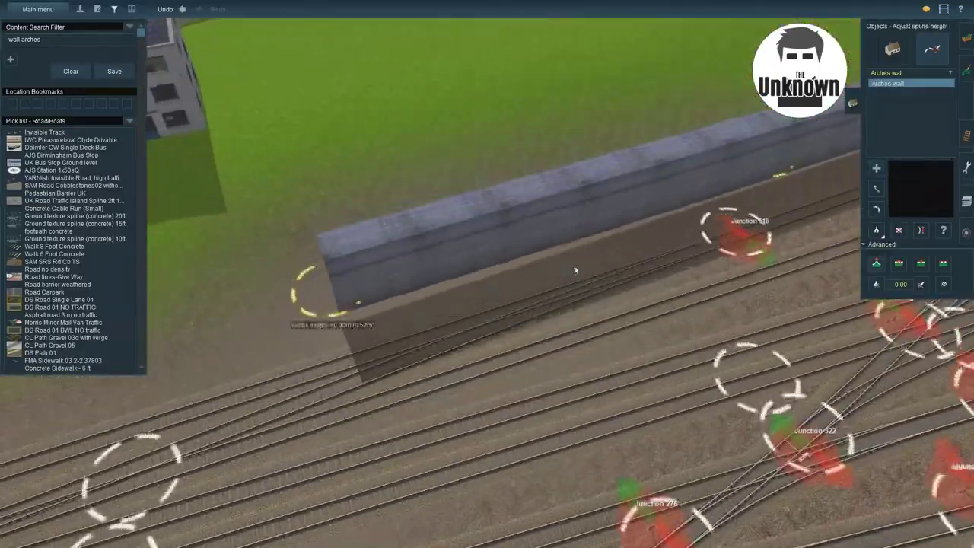
- Raise the Arches wall's spline point beside the tracks, undo it, then raise it again
right_drag(575, 270, 529, 181)
key(h)
drag(528, 176, 526, 154)
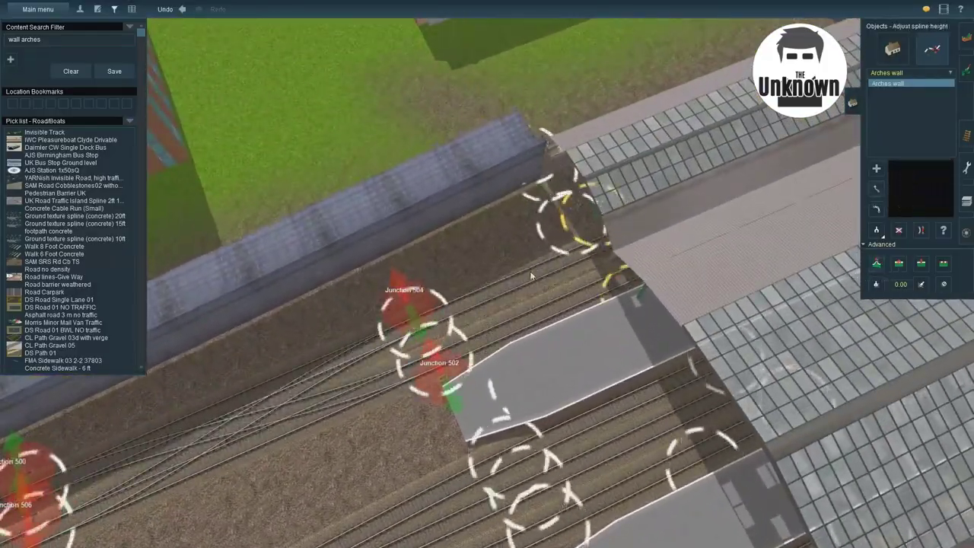
right_drag(522, 249, 199, 39)
click(182, 9)
drag(509, 257, 527, 200)
right_drag(527, 196, 303, 252)
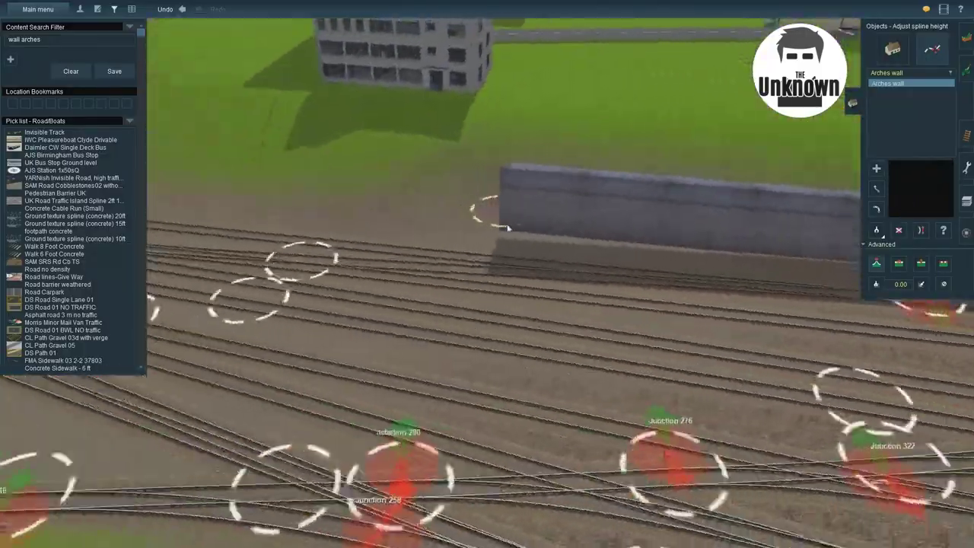
right_drag(505, 224, 606, 255)
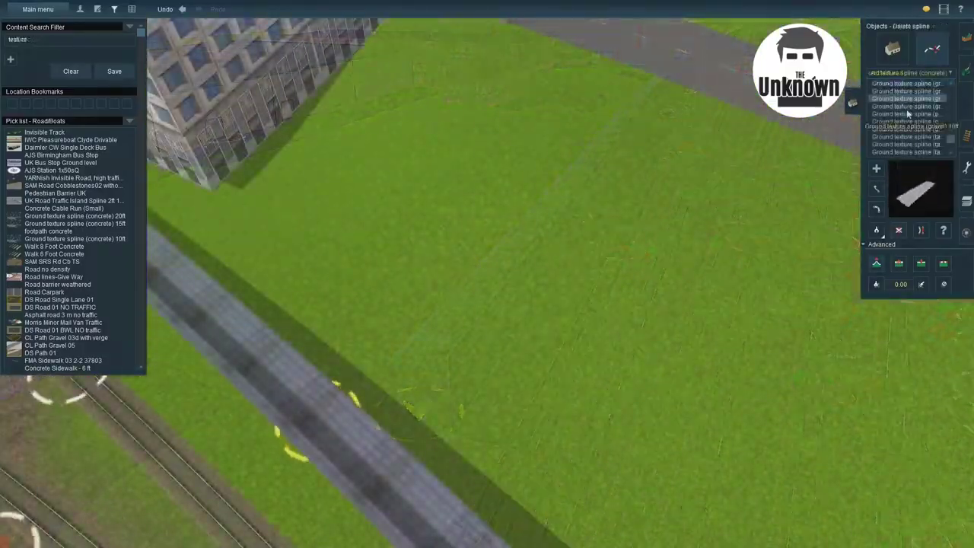
- Place a TSP Asphalt Texture Spline slab stretching from the building's base toward the wall
click(906, 148)
click(687, 360)
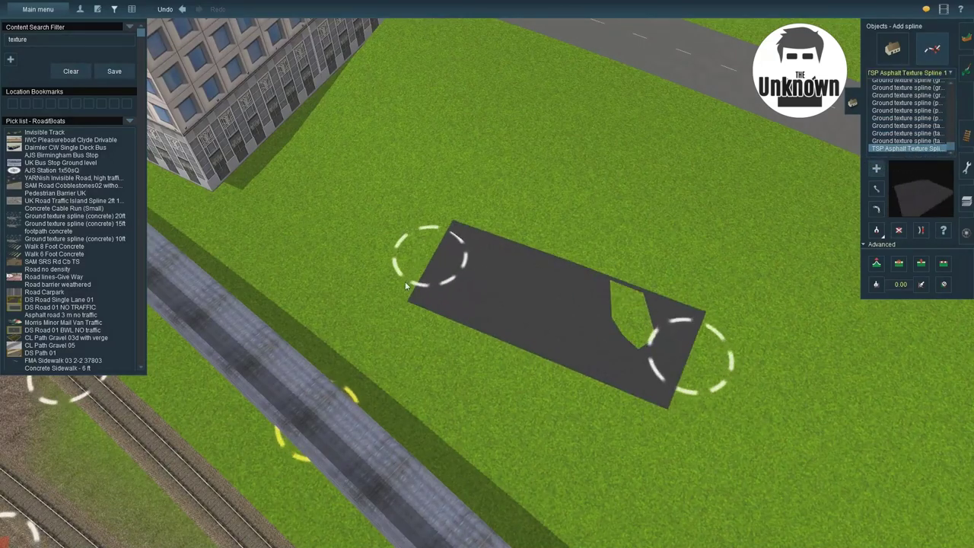
right_drag(430, 252, 471, 245)
click(873, 191)
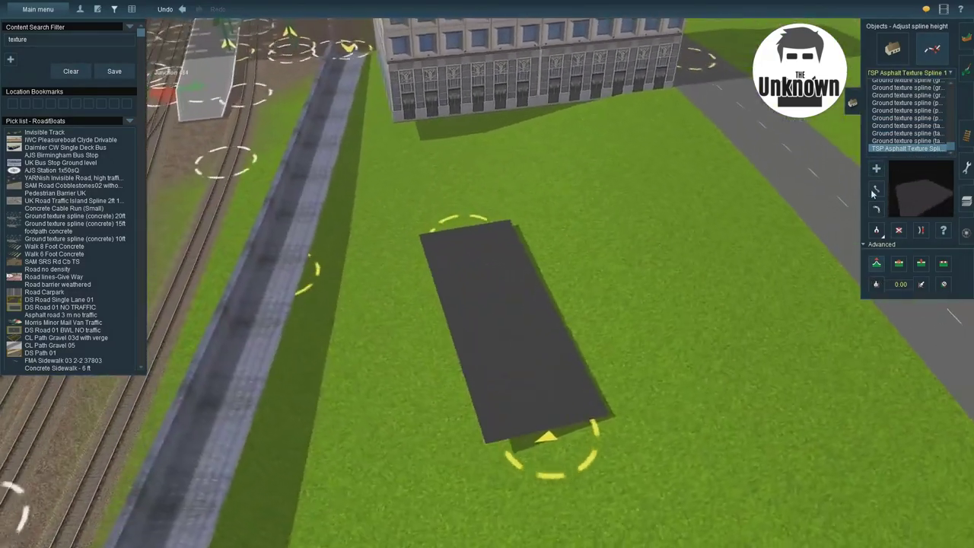
drag(465, 222, 361, 70)
drag(546, 437, 283, 434)
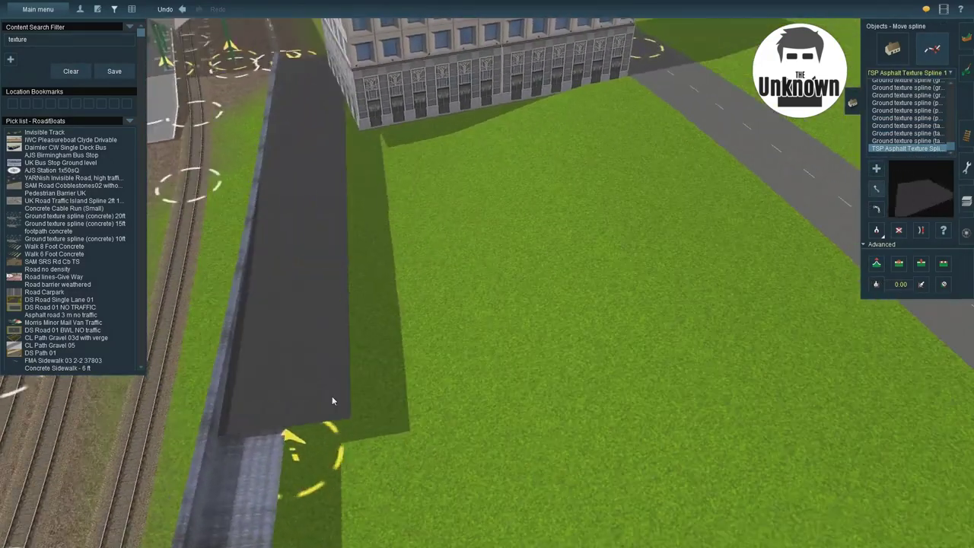
mouse_move(318, 356)
right_down()
mouse_move(315, 261)
mouse_move(561, 346)
mouse_move(499, 383)
mouse_move(503, 280)
mouse_move(485, 254)
mouse_move(431, 301)
mouse_move(468, 251)
mouse_move(875, 253)
right_up()
- Extend the asphalt with further sections from the building's end down toward the wall
drag(481, 257, 497, 416)
right_drag(498, 415, 556, 319)
right_drag(557, 388, 424, 337)
right_drag(511, 180, 458, 251)
drag(478, 408, 409, 239)
right_drag(409, 240, 605, 293)
- Raise the asphalt slab's left and right vertices to about +2.44 m
drag(604, 292, 595, 272)
drag(328, 277, 328, 272)
drag(587, 282, 586, 279)
right_drag(587, 279, 677, 267)
key(m)
key(h)
key(m)
key(h)
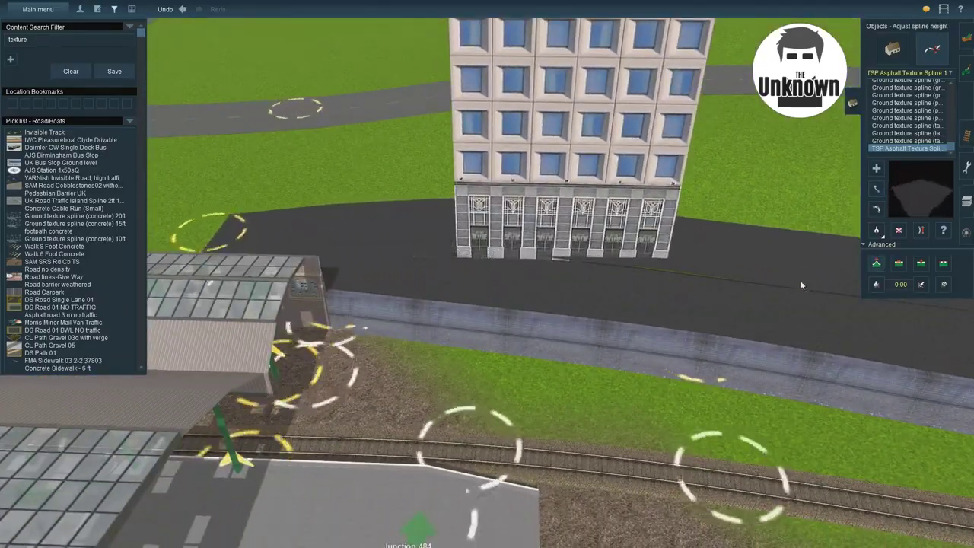
- Add another asphalt spline and insert a new point on the slab near the building corner
right_drag(800, 284, 456, 257)
right_drag(418, 284, 529, 267)
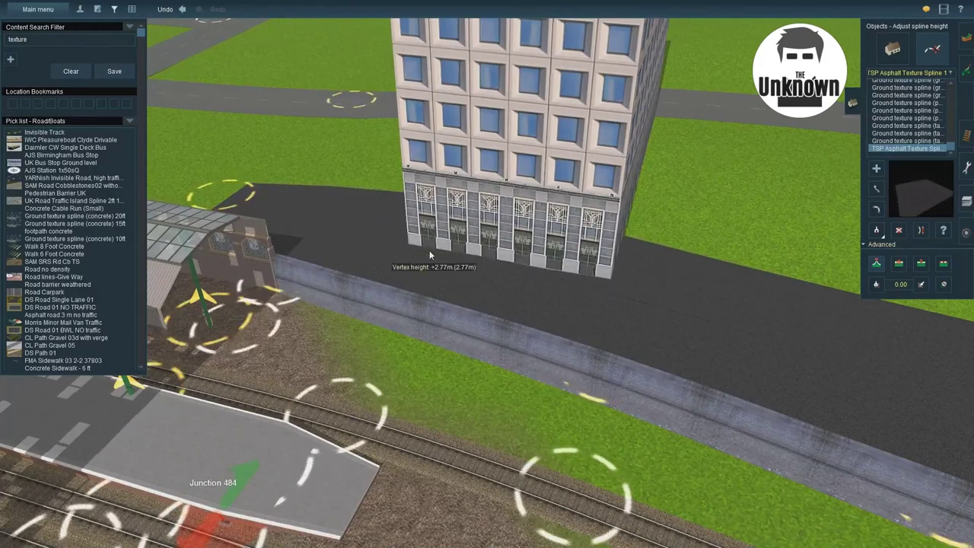
right_drag(429, 253, 653, 229)
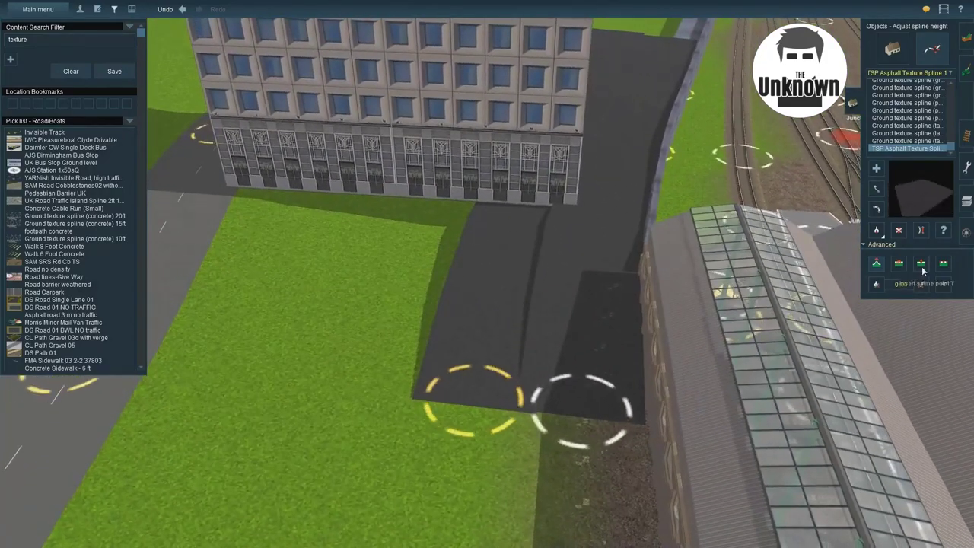
right_drag(748, 264, 499, 252)
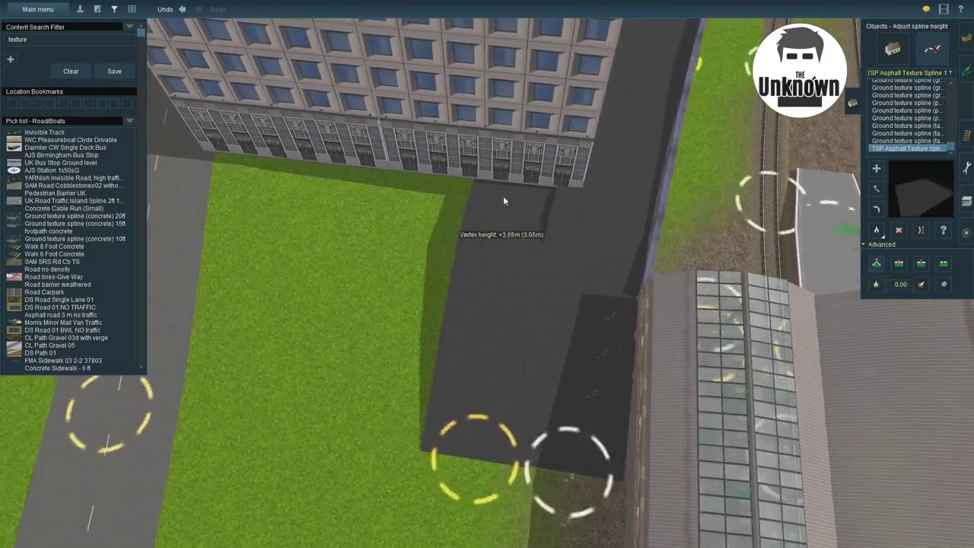
right_drag(510, 193, 685, 278)
click(932, 48)
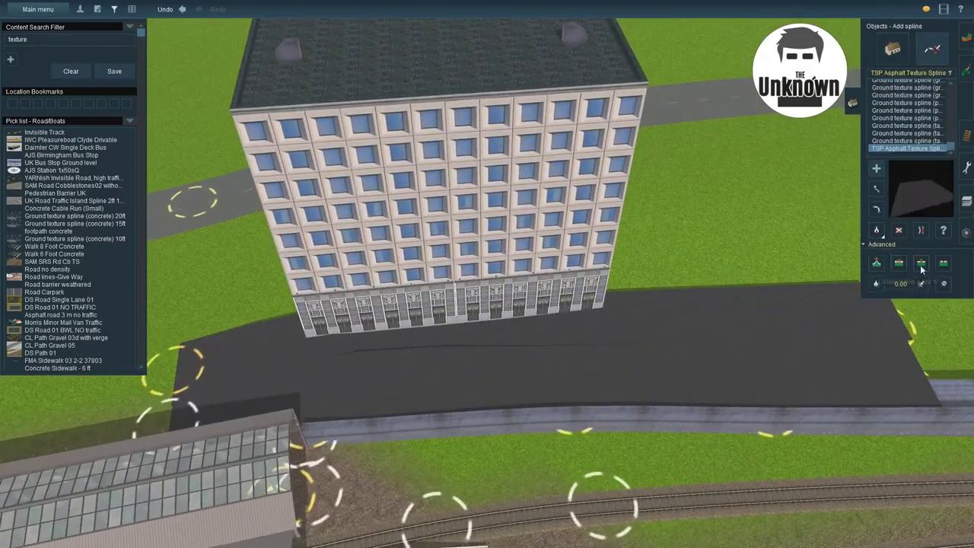
click(921, 264)
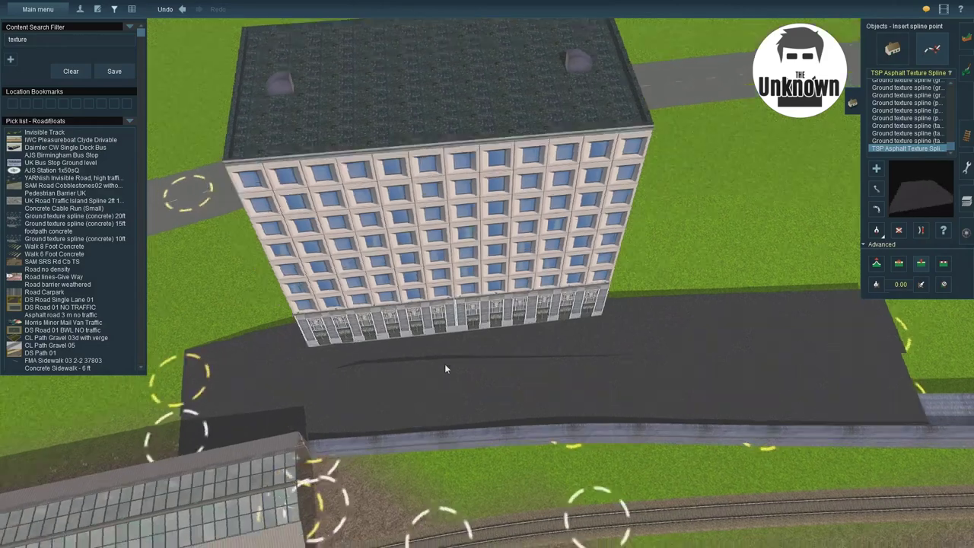
key(h)
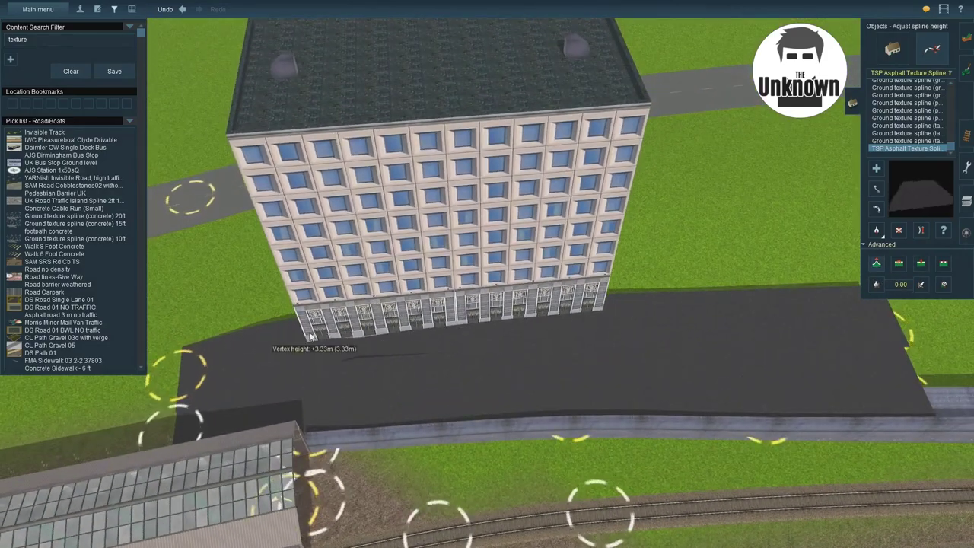
- Raise the new slab's end vertex to +2.09 m beside the building
right_drag(424, 327, 397, 367)
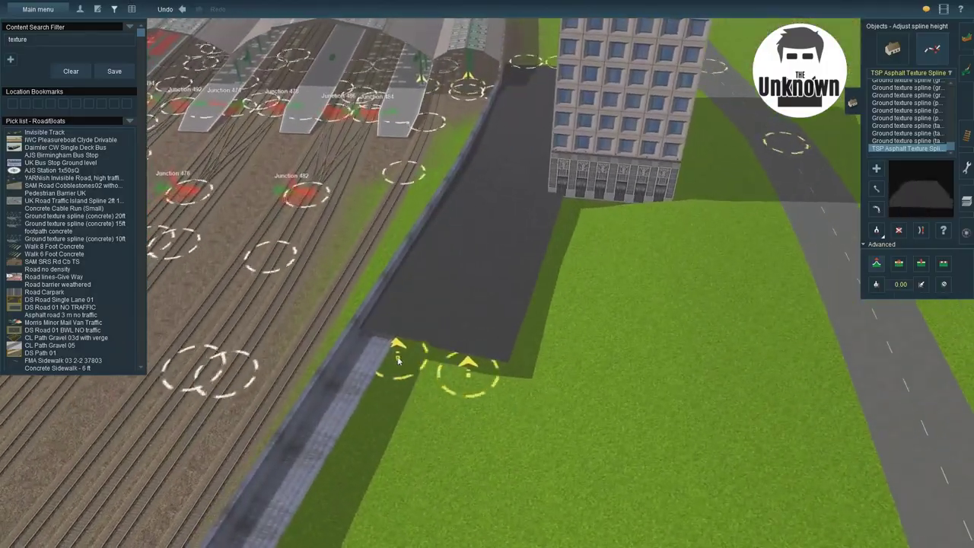
right_drag(456, 411, 458, 243)
right_drag(300, 188, 679, 227)
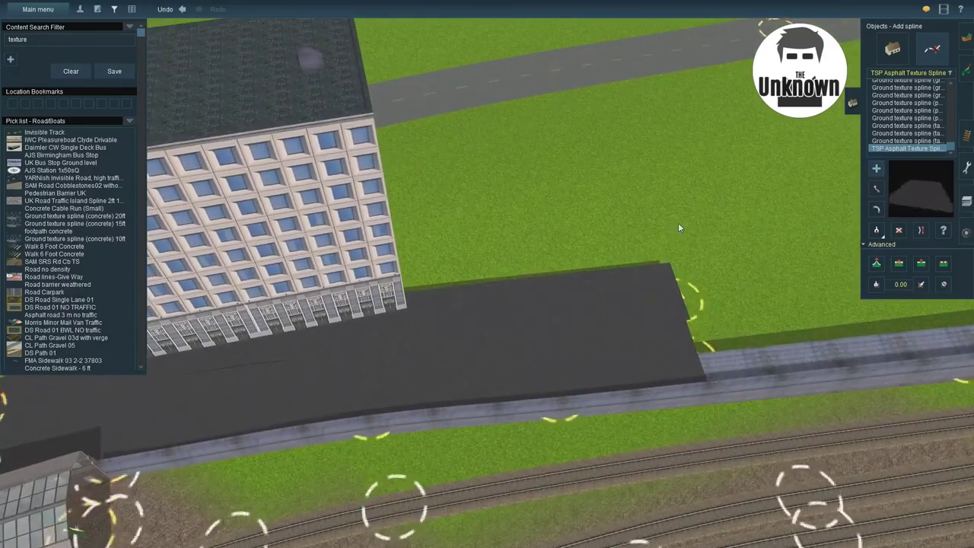
right_drag(680, 226, 606, 392)
click(876, 230)
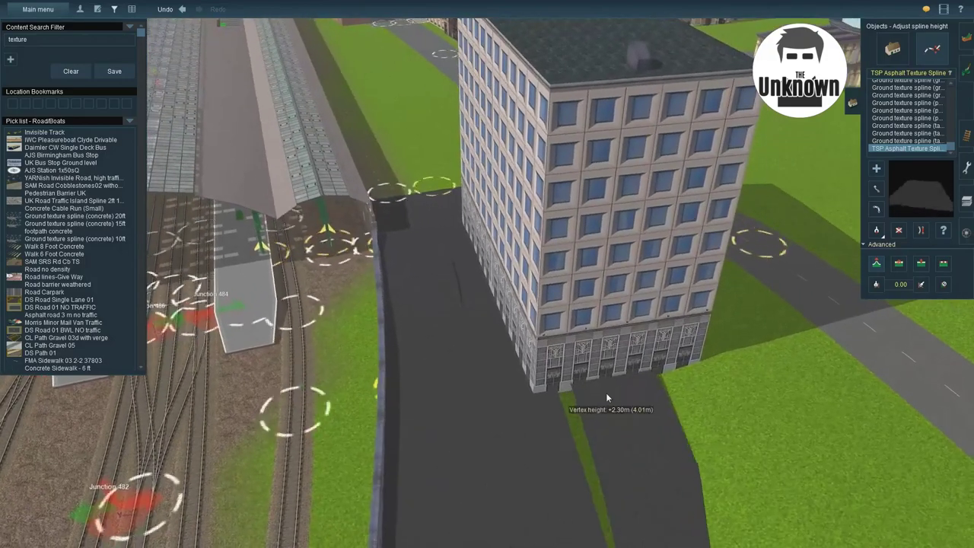
right_drag(591, 397, 622, 452)
click(883, 188)
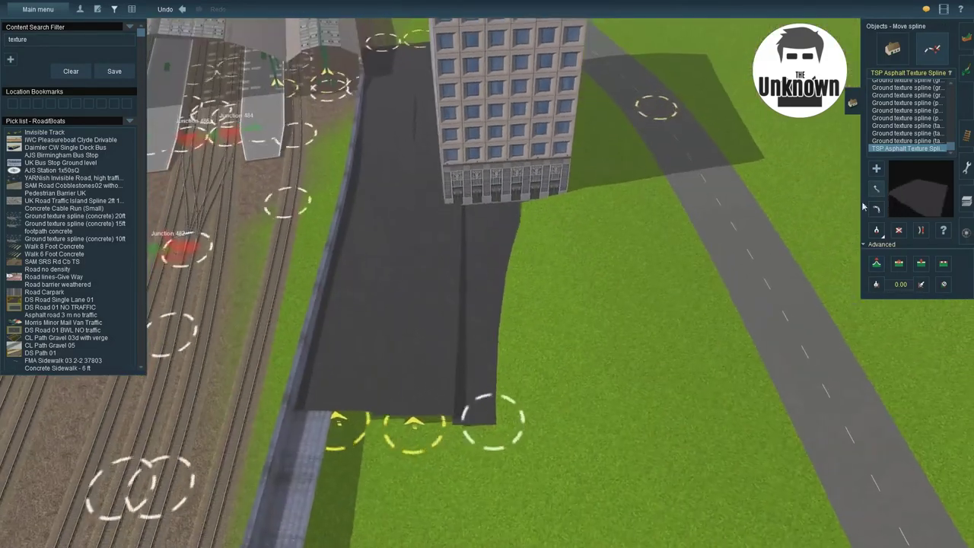
shift+drag(491, 422, 491, 216)
right_drag(490, 211, 587, 211)
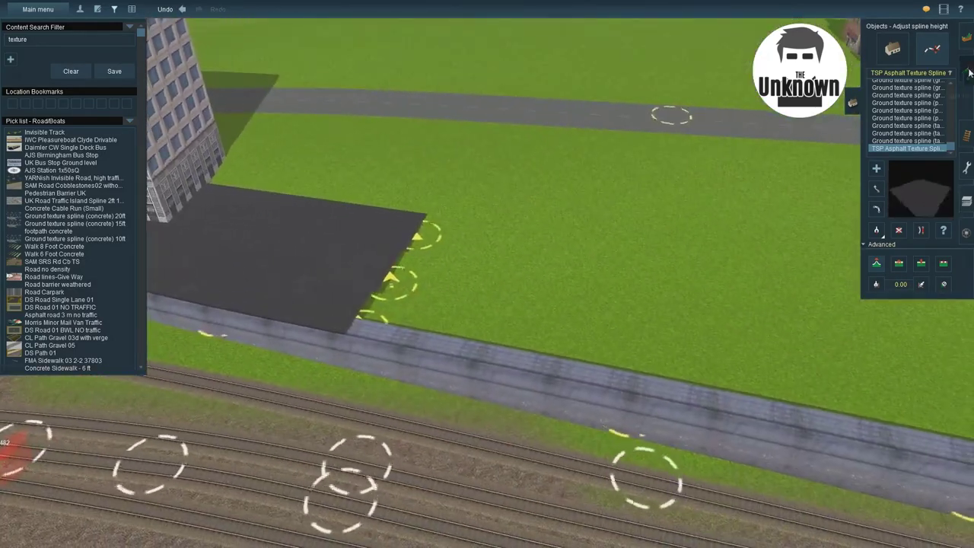
- Open the Topology tools and sample the asphalt slab's height as 3.07
click(965, 69)
click(965, 69)
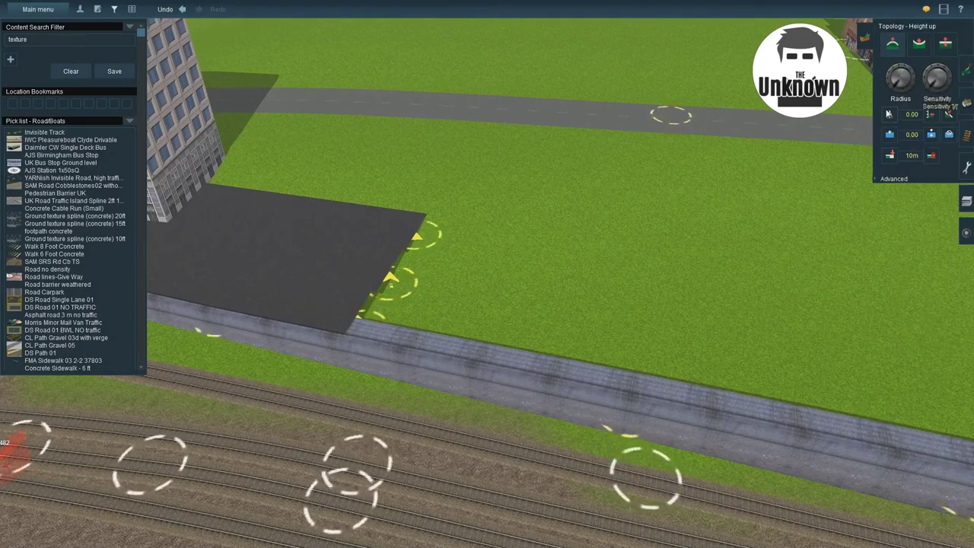
right_drag(638, 217, 593, 228)
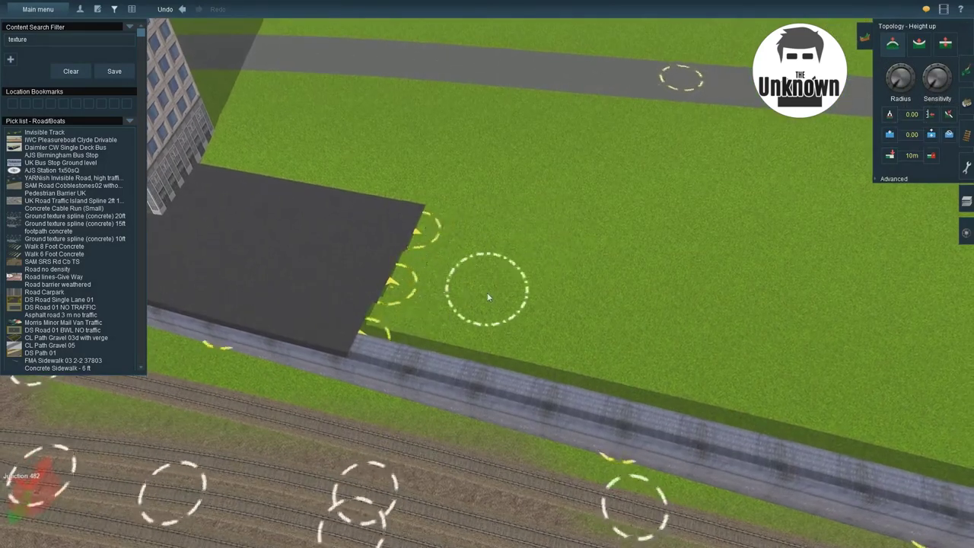
mouse_move(391, 285)
right_down()
mouse_move(456, 291)
mouse_move(479, 327)
mouse_move(554, 157)
right_up()
scroll(621, 231, up, 3)
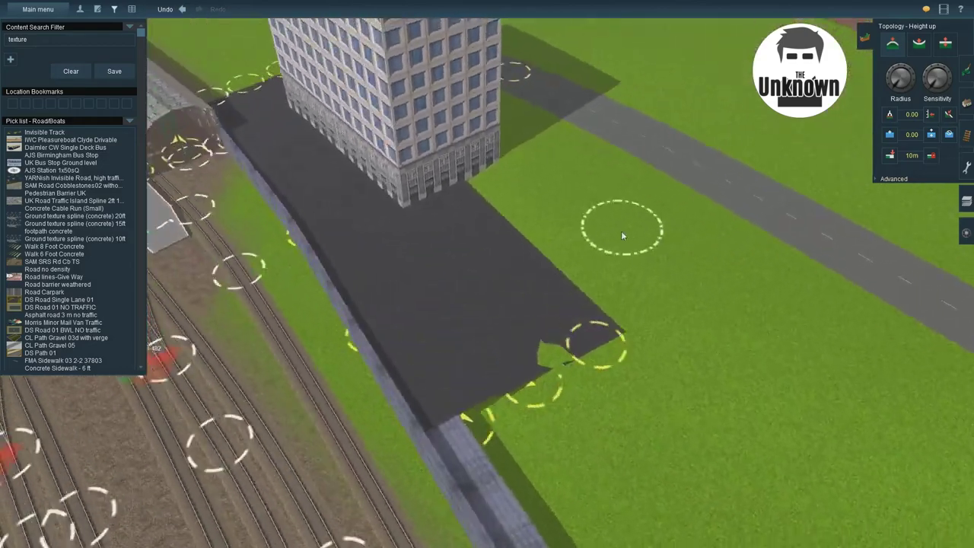
click(890, 114)
right_drag(647, 411, 411, 273)
click(401, 263)
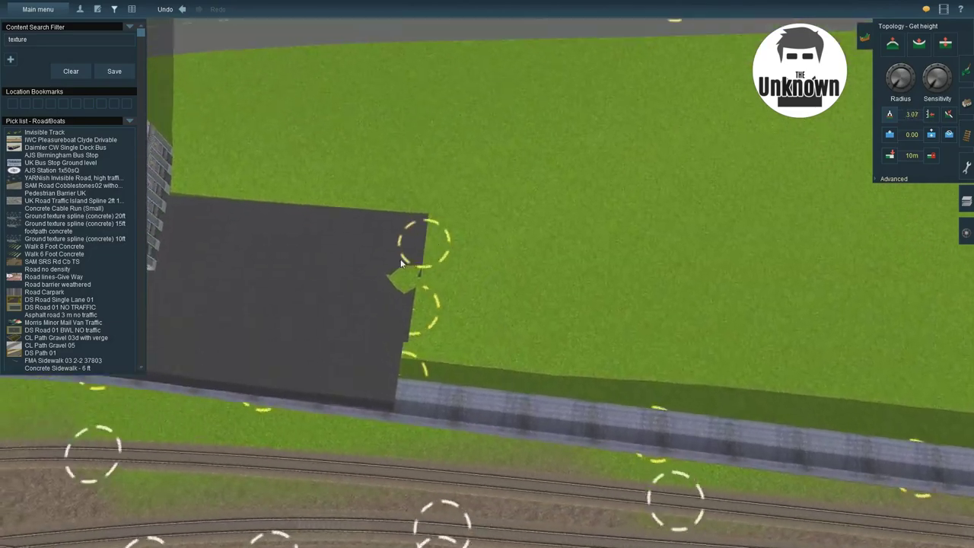
- Raise the grass near the building corner to the sampled slab height
scroll(377, 234, down, 3)
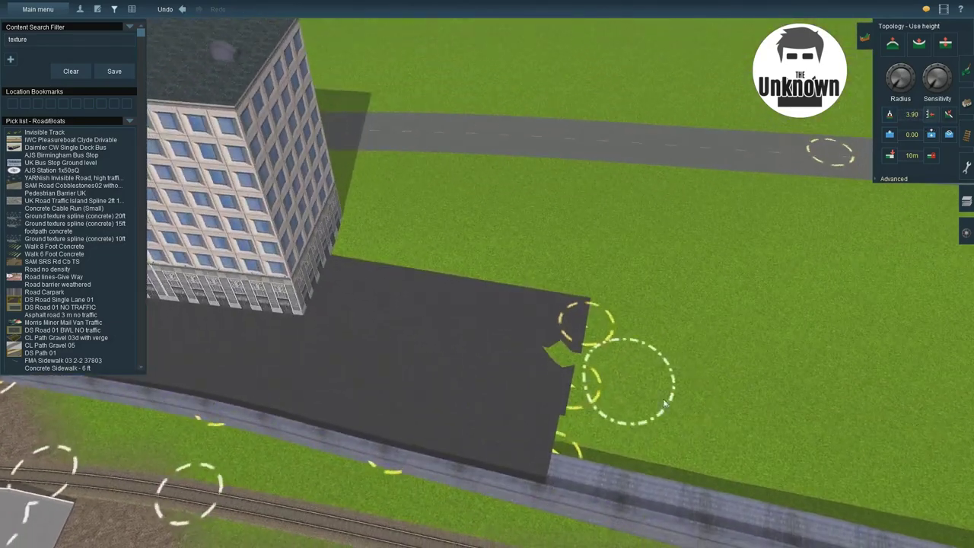
right_drag(680, 407, 585, 268)
scroll(243, 285, up, 3)
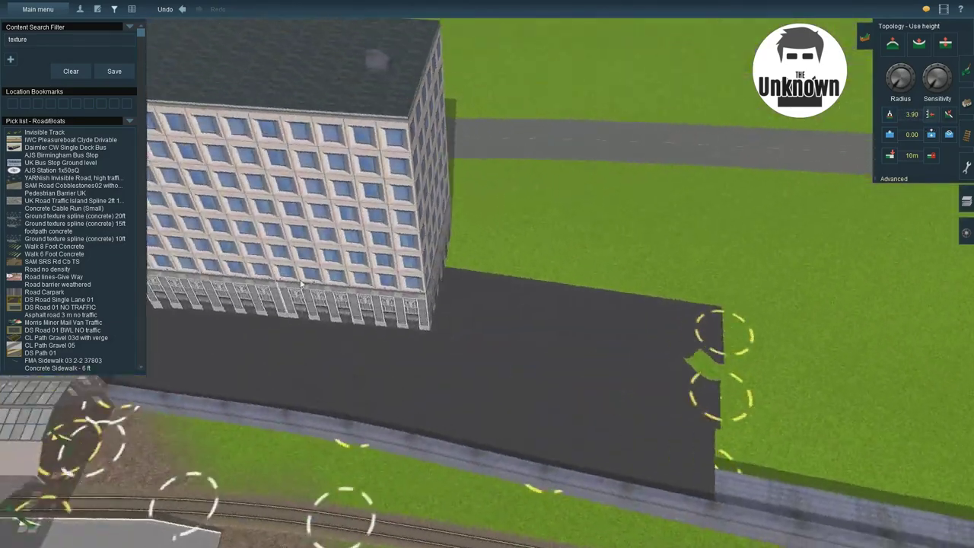
right_drag(244, 284, 265, 274)
scroll(514, 301, up, 3)
right_drag(513, 302, 369, 289)
scroll(614, 226, up, 3)
scroll(563, 222, up, 3)
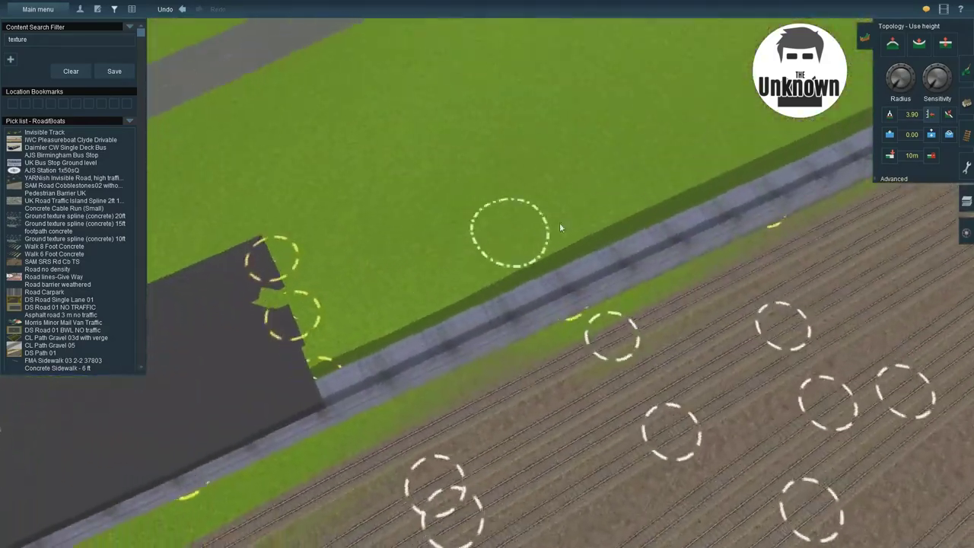
mouse_move(311, 241)
right_down()
mouse_move(558, 188)
mouse_move(567, 370)
right_up()
right_drag(748, 180, 527, 249)
click(504, 429)
- Undo and redo the ground raise, then level ground beside the wall to height 6.78
right_drag(504, 430, 607, 310)
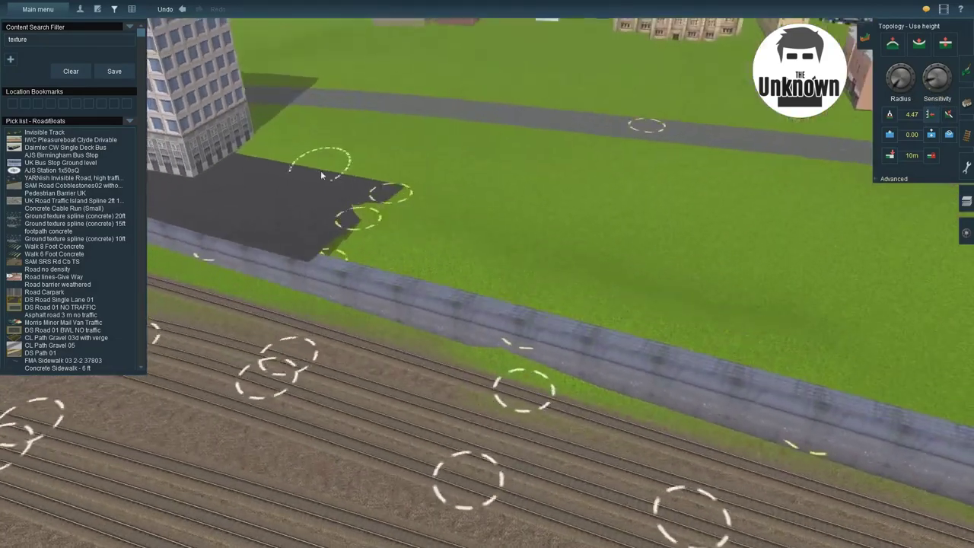
click(165, 10)
click(217, 9)
mouse_move(648, 286)
right_down()
mouse_move(550, 293)
mouse_move(565, 211)
mouse_move(509, 159)
right_up()
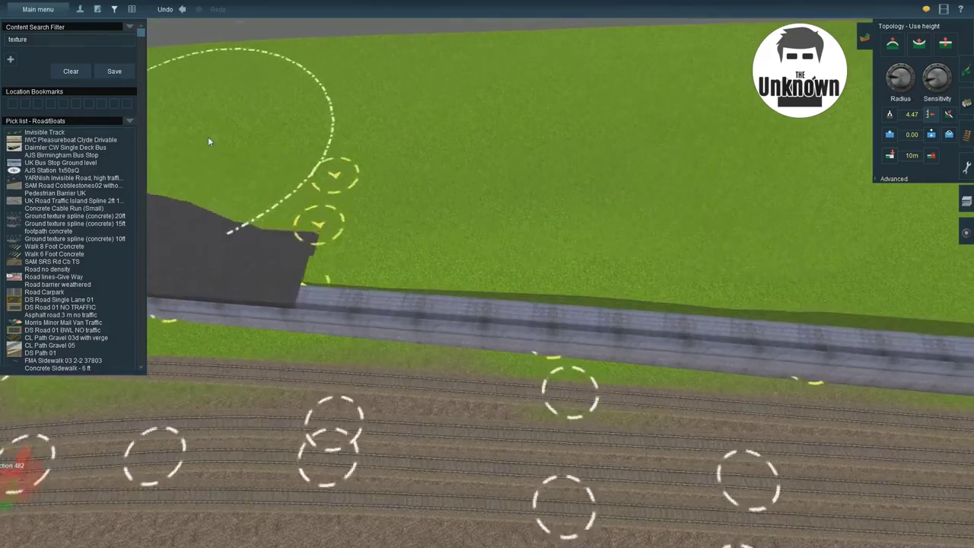
mouse_move(208, 137)
right_down()
mouse_move(621, 253)
mouse_move(500, 330)
mouse_move(416, 342)
mouse_move(307, 335)
mouse_move(311, 281)
mouse_move(329, 271)
mouse_move(406, 320)
mouse_move(708, 266)
mouse_move(312, 335)
mouse_move(337, 263)
mouse_move(450, 235)
mouse_move(348, 287)
mouse_move(411, 241)
mouse_move(408, 225)
mouse_move(285, 260)
mouse_move(711, 196)
mouse_move(649, 257)
mouse_move(386, 336)
mouse_move(460, 277)
mouse_move(535, 301)
mouse_move(702, 248)
mouse_move(662, 146)
mouse_move(587, 216)
mouse_move(404, 329)
mouse_move(840, 240)
right_up()
click(840, 240)
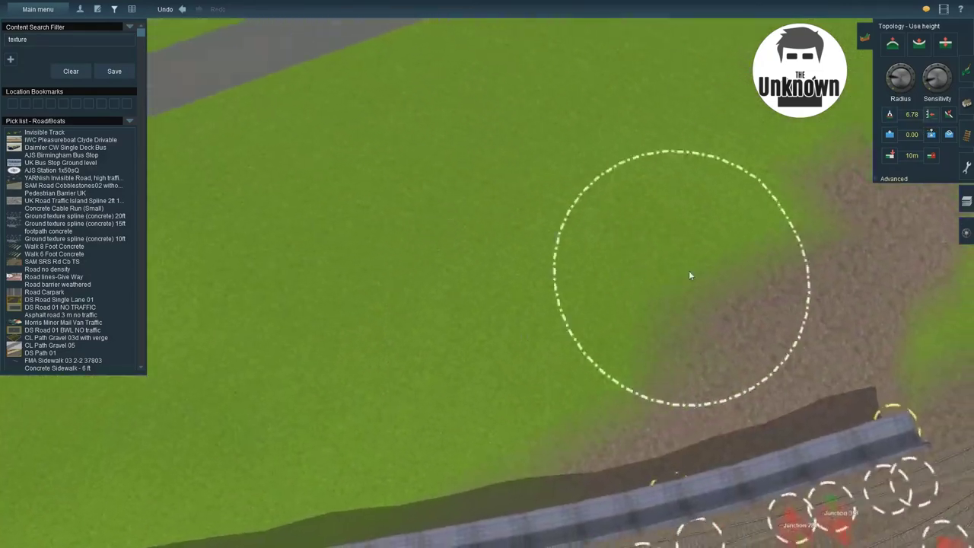